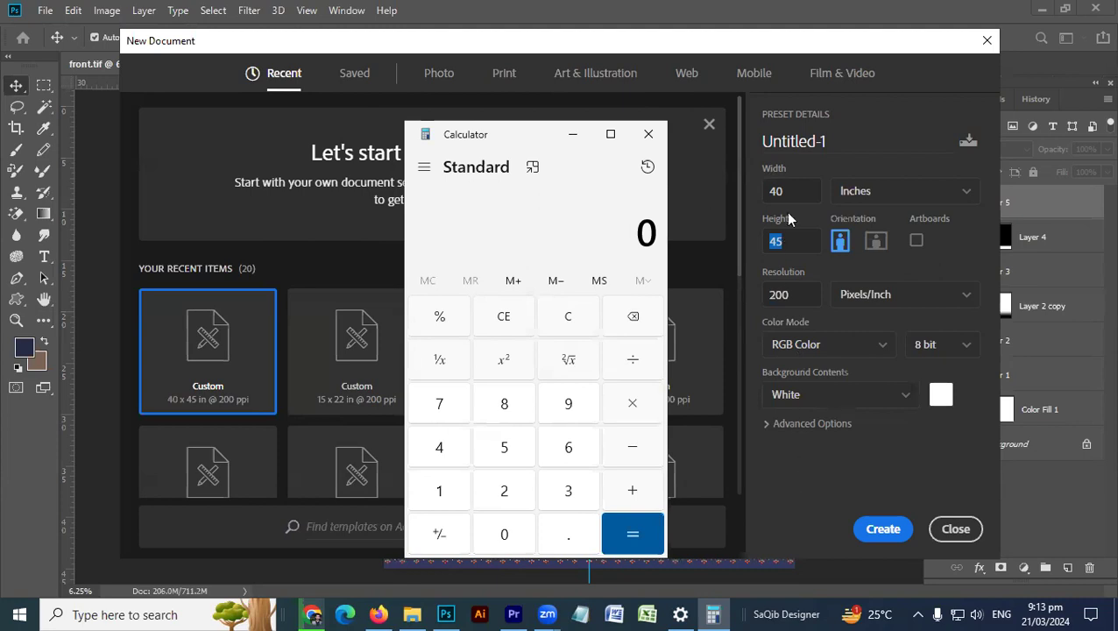
# Add the panel heights 45 + 45 + 25 in the calculator
pyautogui.click(790, 189)
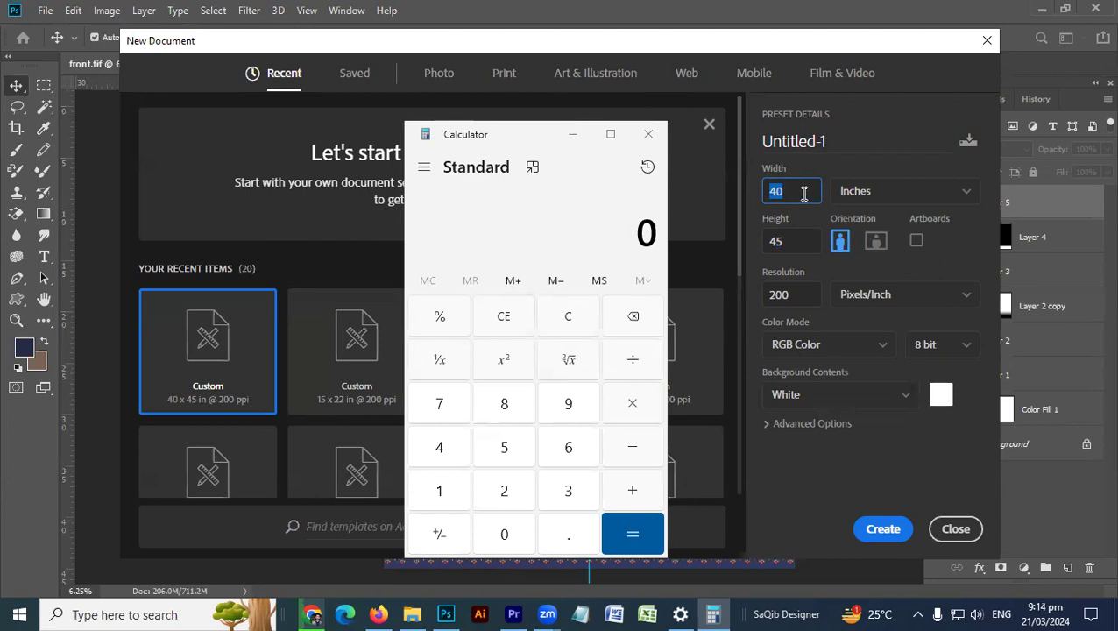
pyautogui.click(788, 240)
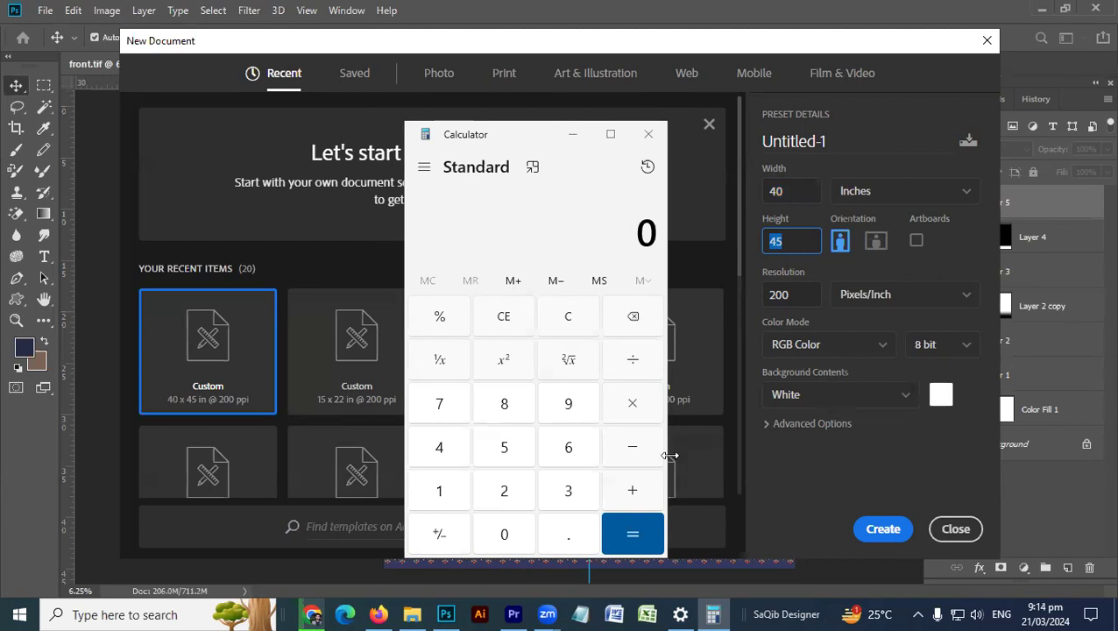
pyautogui.press('+')
pyautogui.click(454, 446)
pyautogui.click(504, 436)
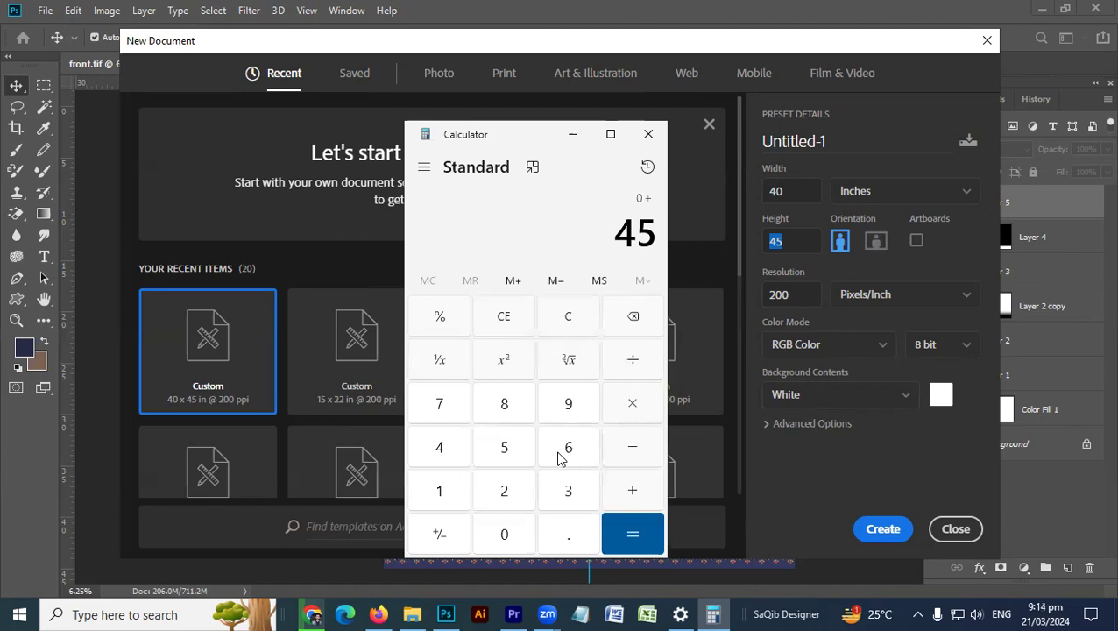
pyautogui.click(453, 456)
pyautogui.click(514, 452)
pyautogui.press('+')
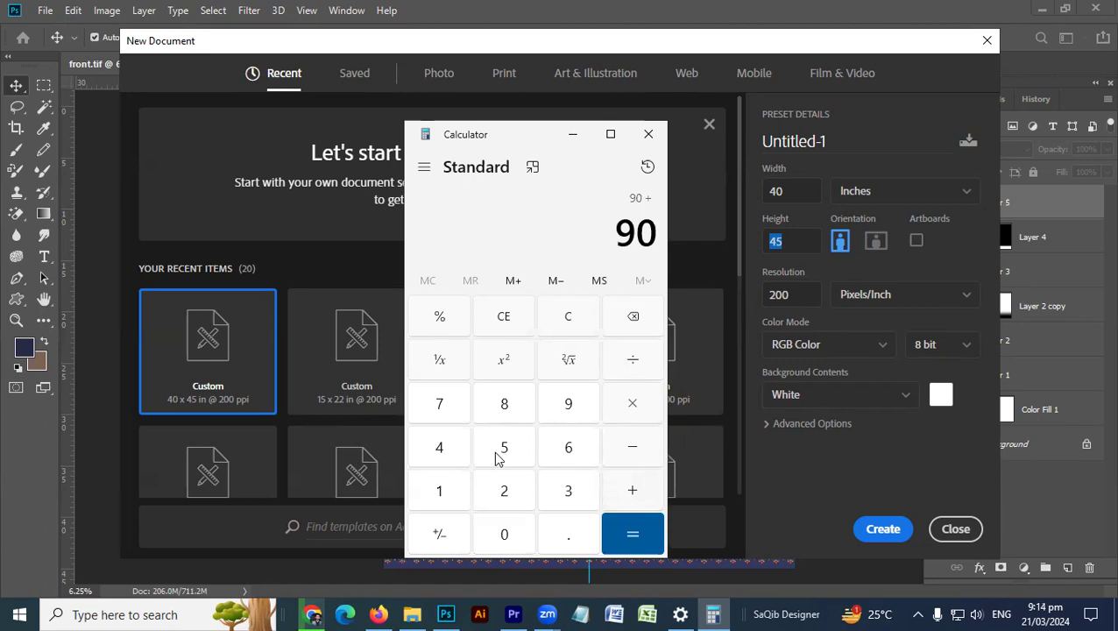
pyautogui.write('25')
pyautogui.press('+')
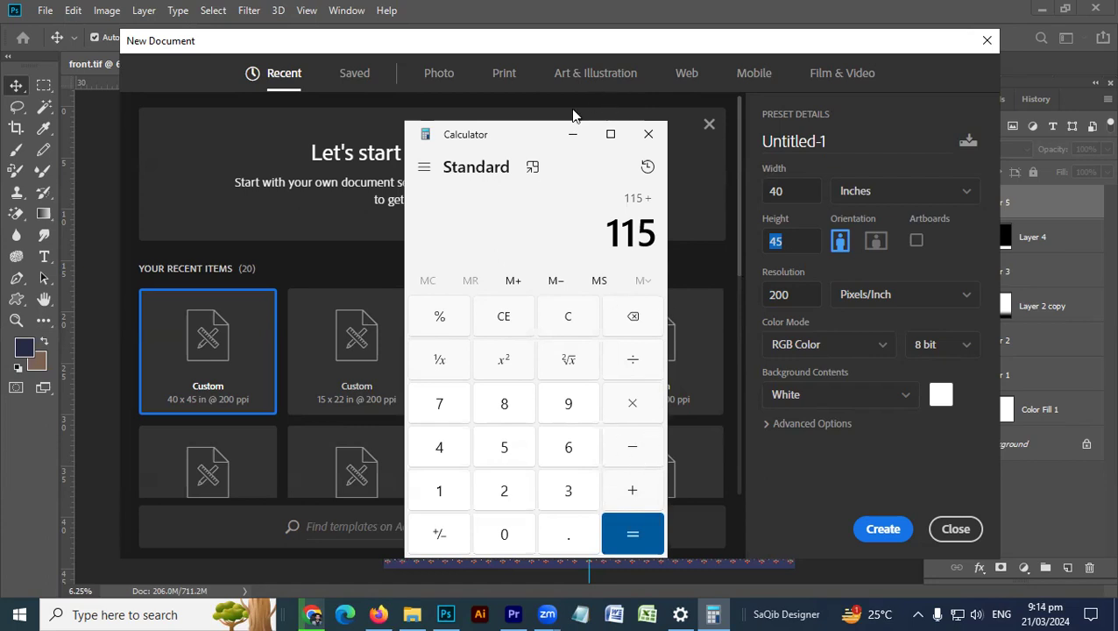
# Restart the calculation and add 0.4 to 115 for the gaps
pyautogui.moveTo(537, 143); pyautogui.dragTo(535, 82)
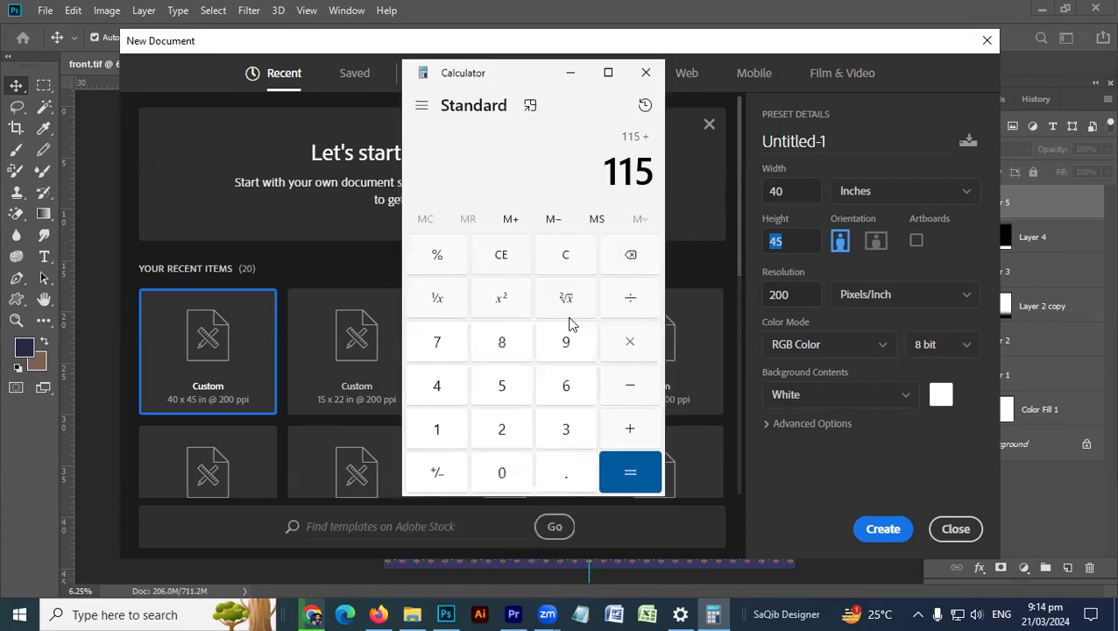
pyautogui.click(538, 465)
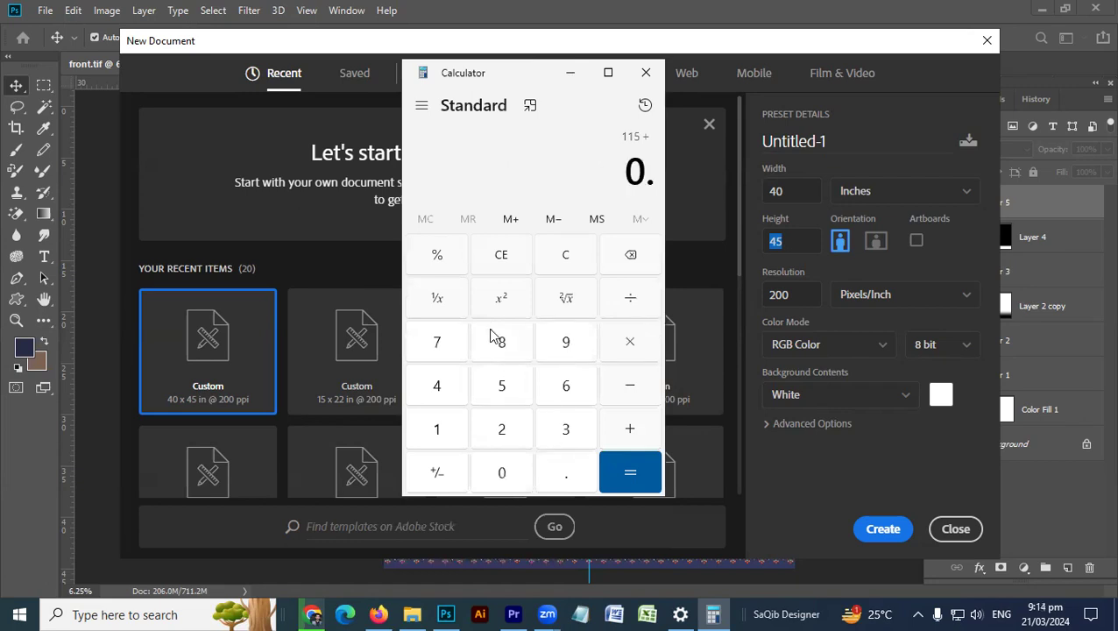
pyautogui.click(566, 261)
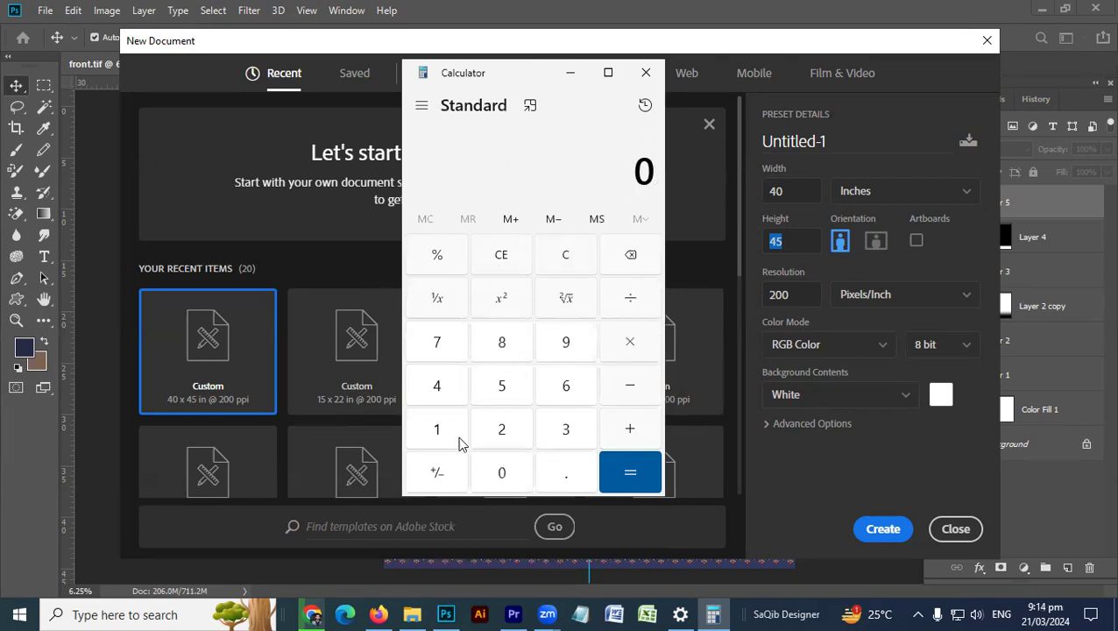
pyautogui.doubleClick(439, 430)
pyautogui.click(496, 393)
pyautogui.click(628, 428)
pyautogui.press('.')
pyautogui.press('4')
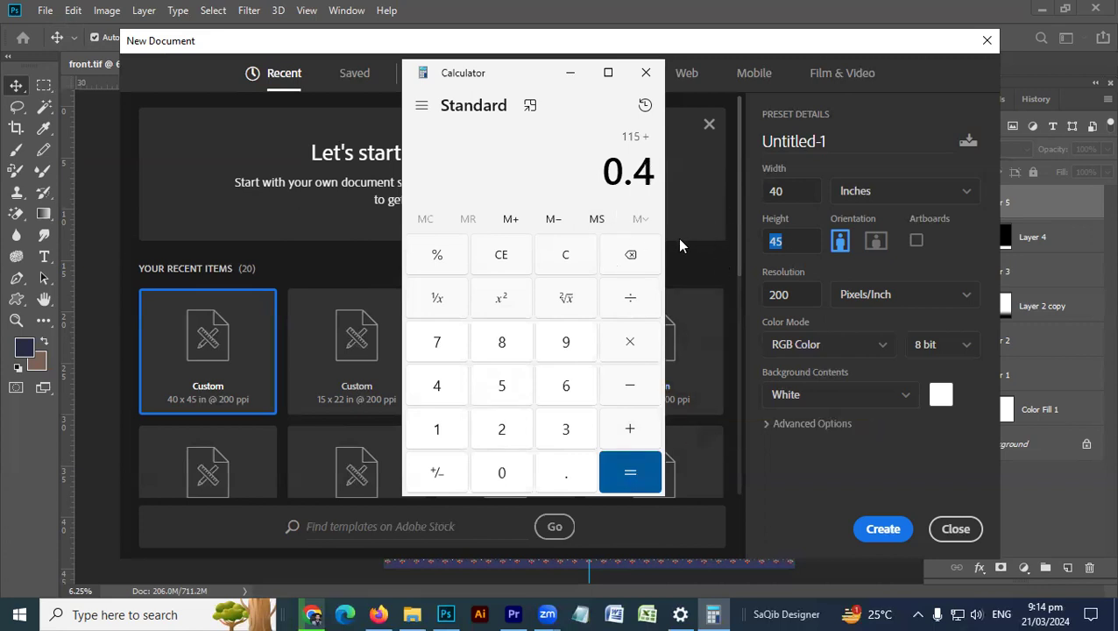
pyautogui.press('Return')
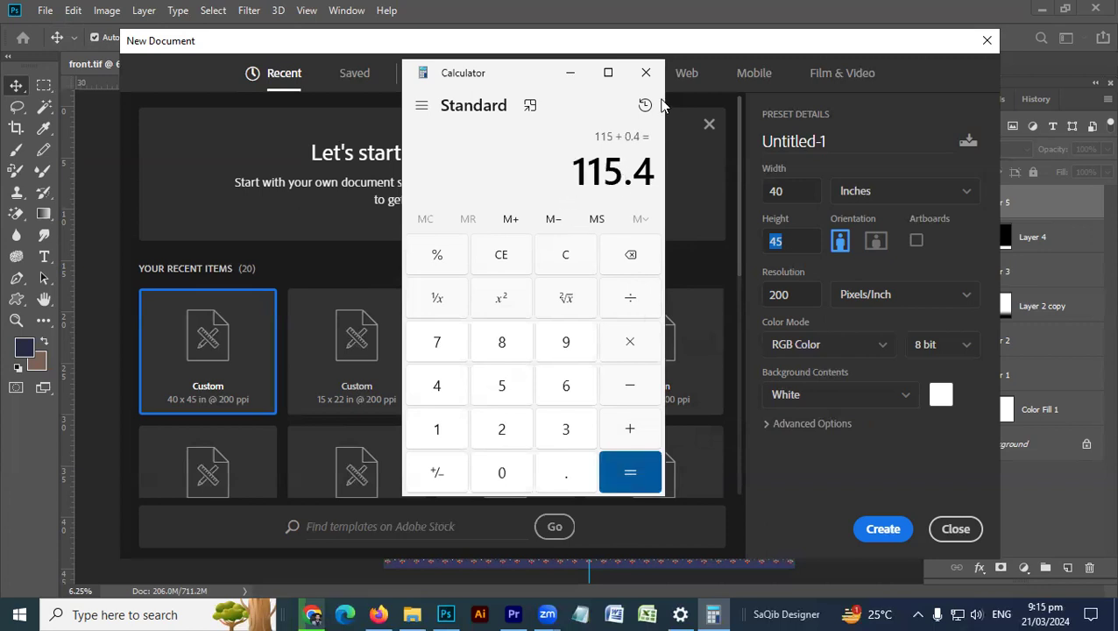
# Close the calculator and create a new document 40 inches wide and 115.4 inches high
pyautogui.click(645, 71)
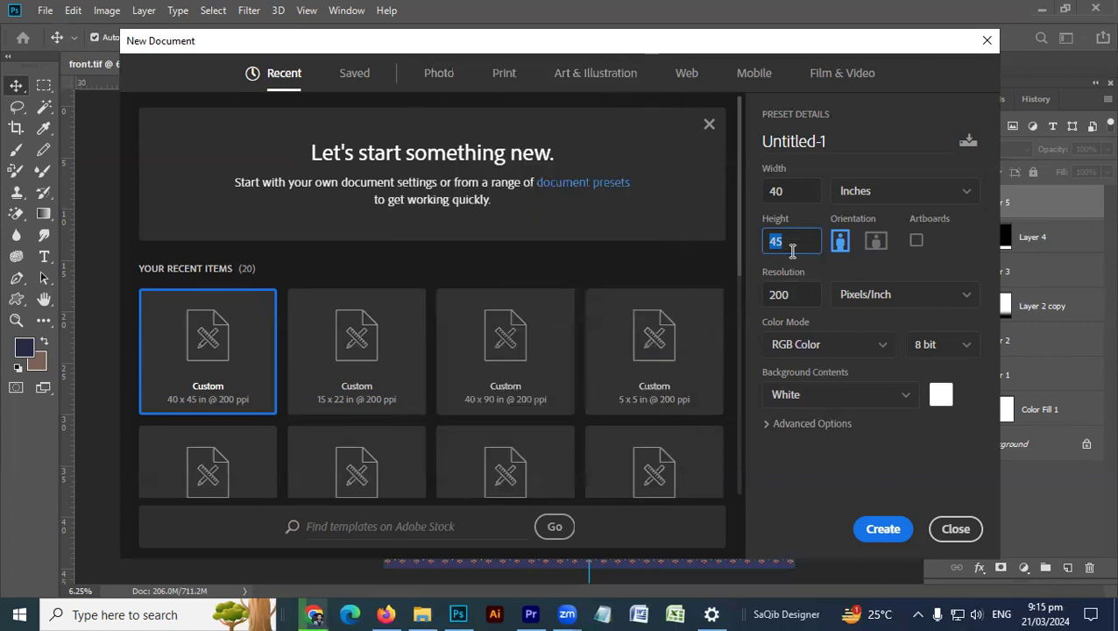
pyautogui.write('115.4')
pyautogui.click(872, 531)
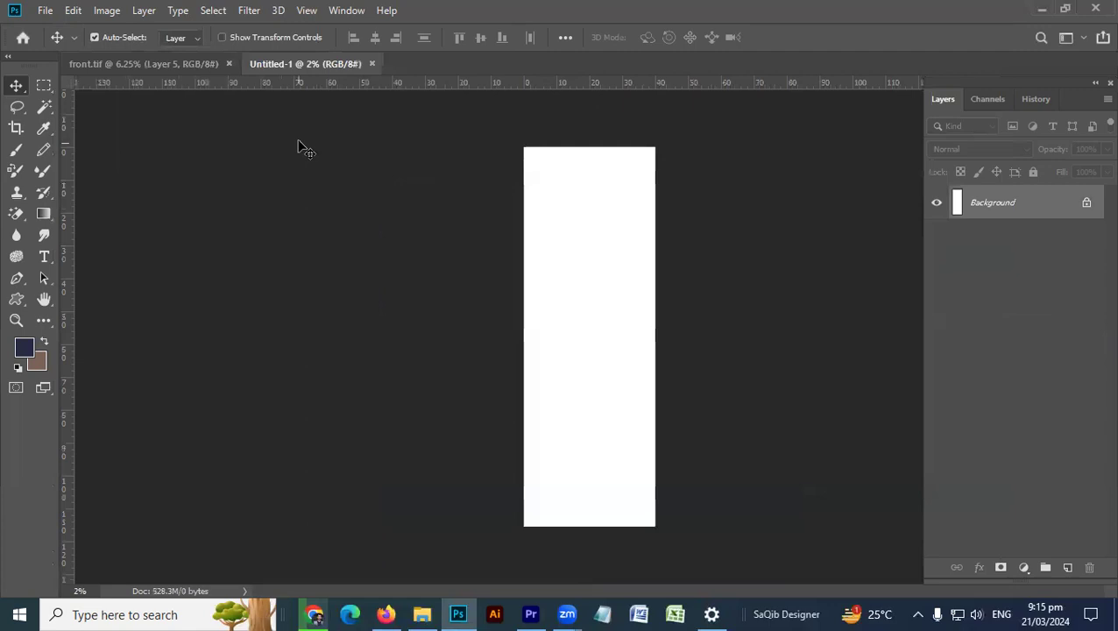
# Check the image size of front.tif and flatten its layers into one
pyautogui.click(196, 74)
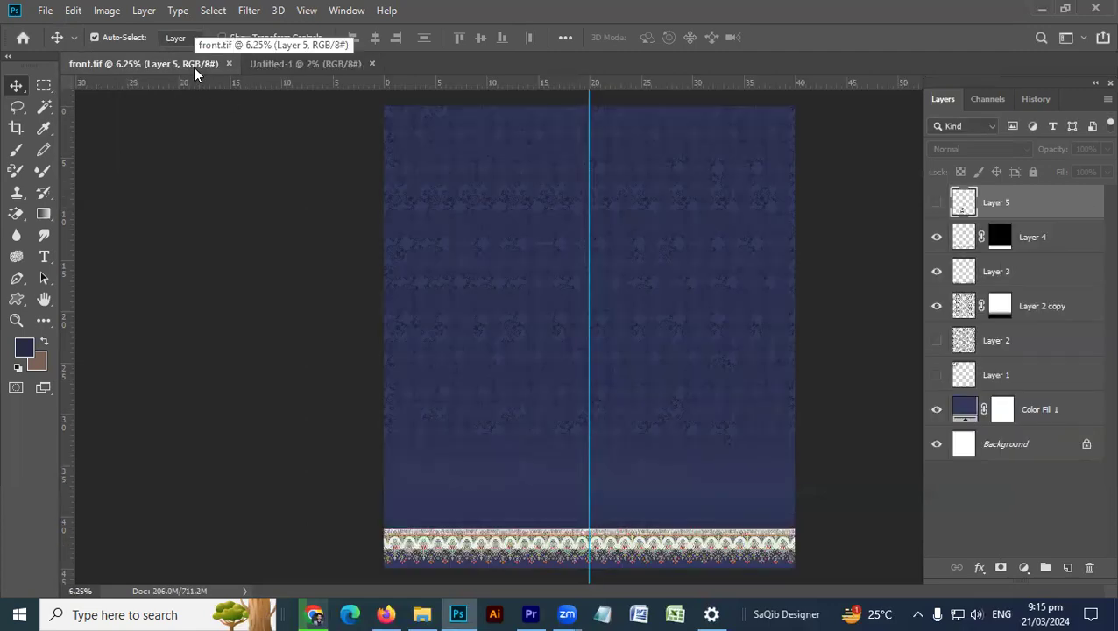
pyautogui.hotkey('ctrl', 'alt', 'i')
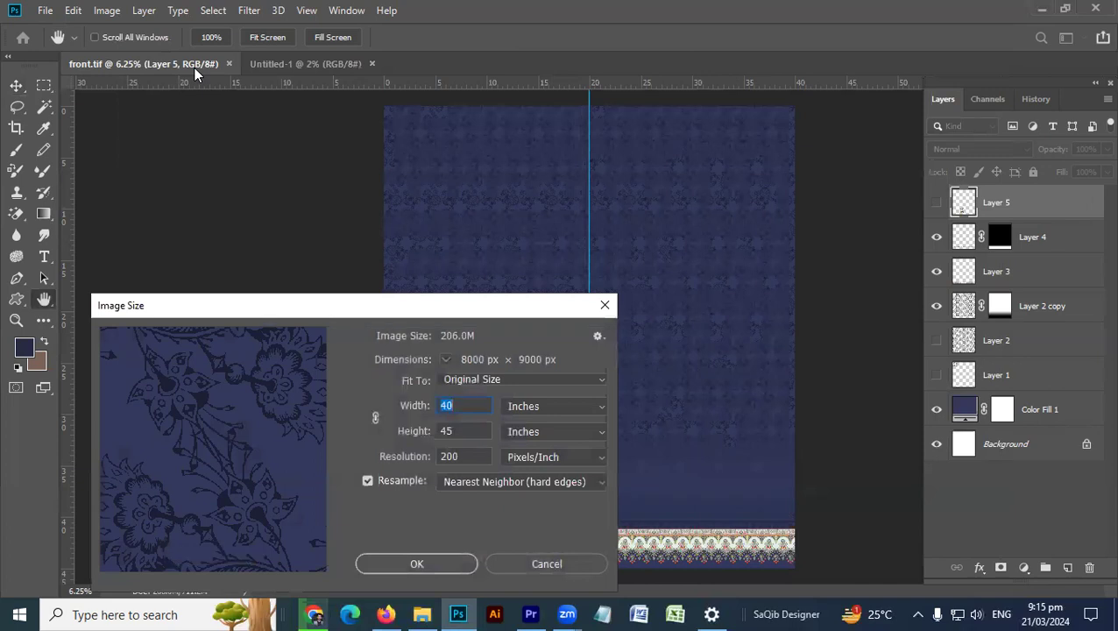
pyautogui.press('Escape')
pyautogui.hotkey('alt', 'l')
pyautogui.press('f')
pyautogui.press('Return')
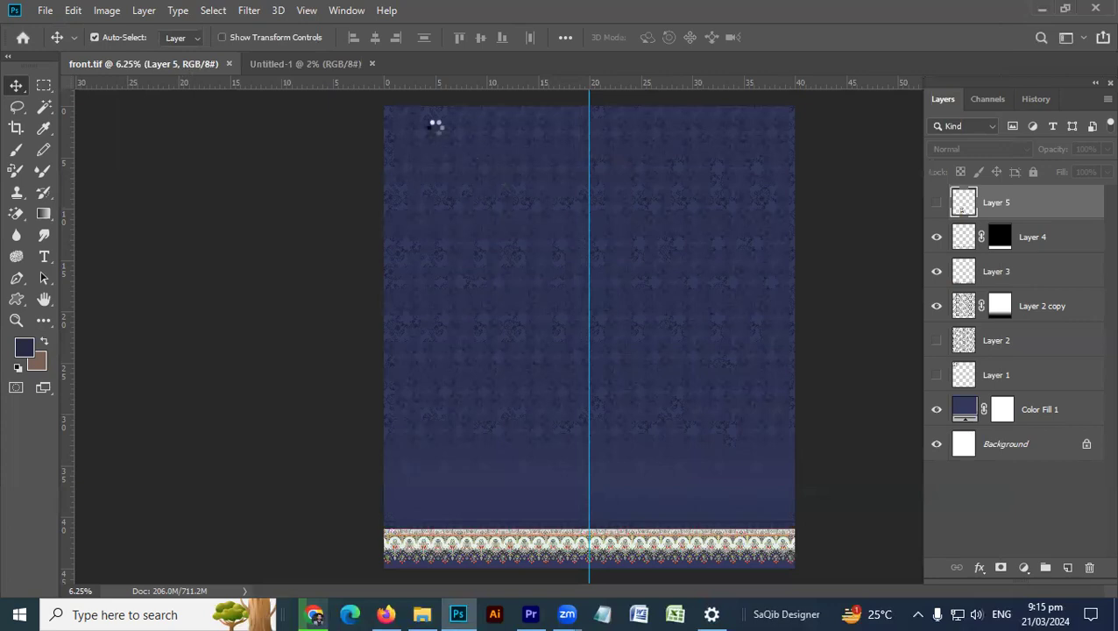
# Copy the flattened front design into the new Untitled-1 document and hide its layer
pyautogui.moveTo(344, 68); pyautogui.dragTo(337, 128)
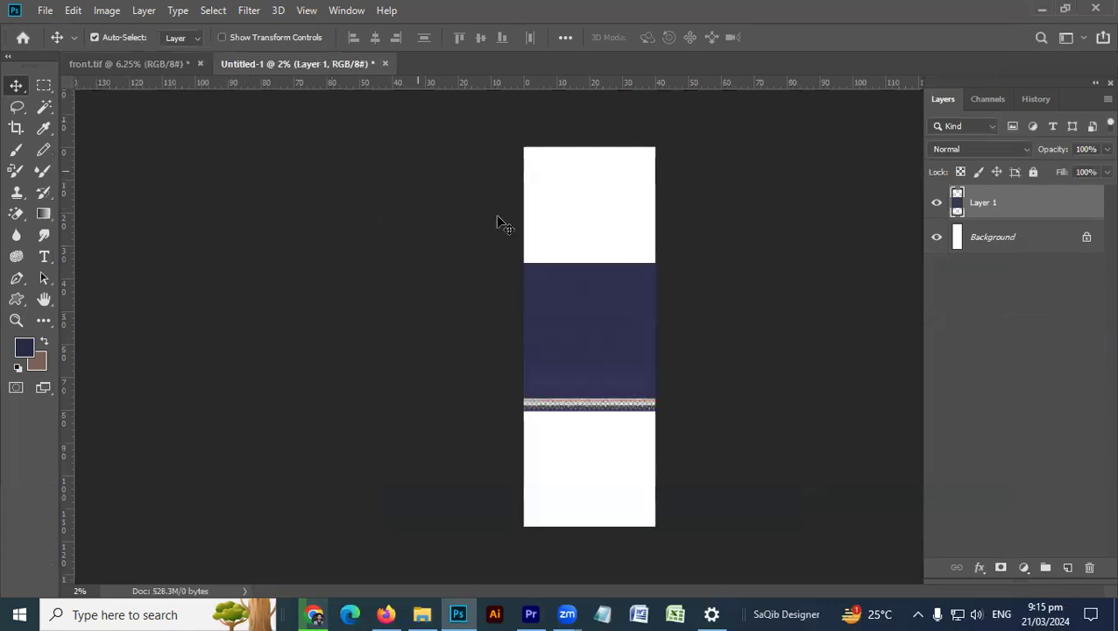
pyautogui.hotkey('ctrl', 't')
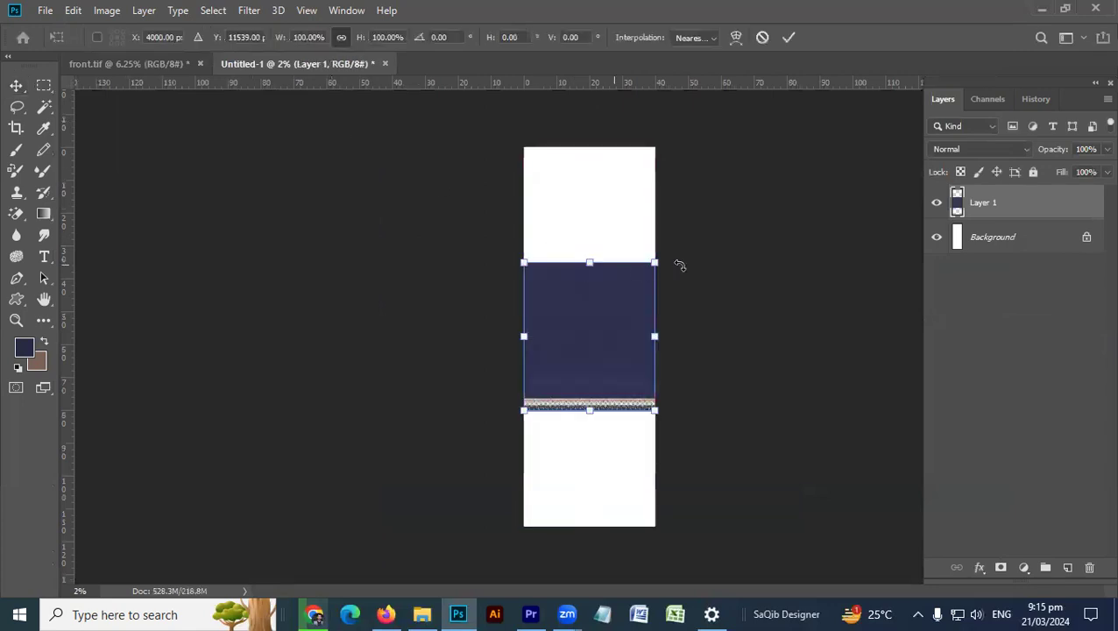
pyautogui.click(933, 204)
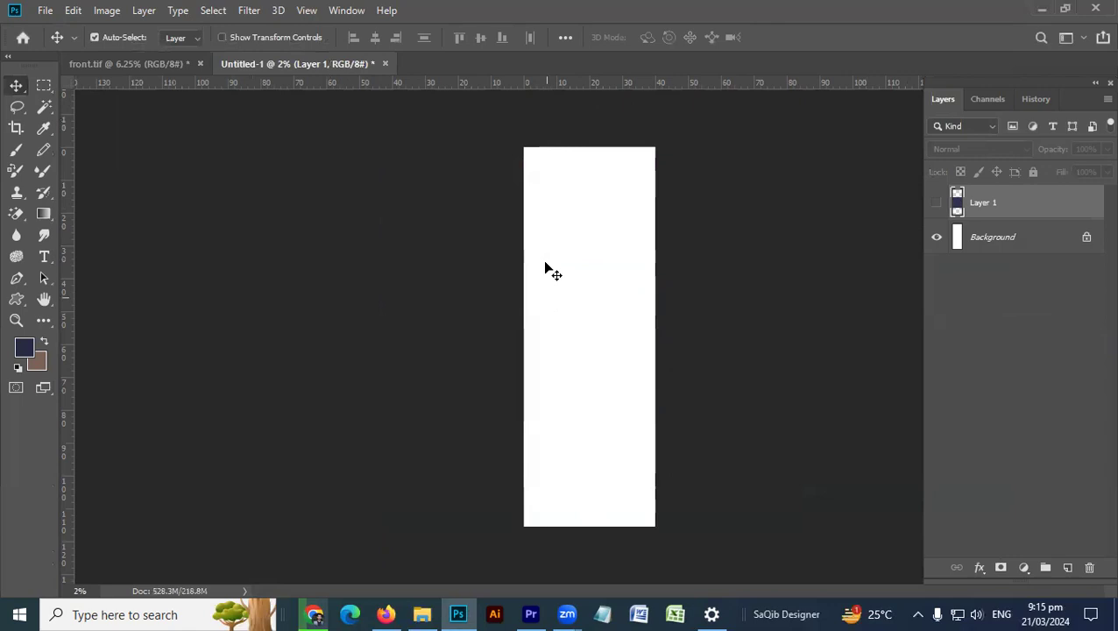
# Set the Rectangular Marquee to a fixed size of 40 by 45 in and select the top section of the canvas
pyautogui.hotkey('ctrl', 'space')
pyautogui.click(570, 181)
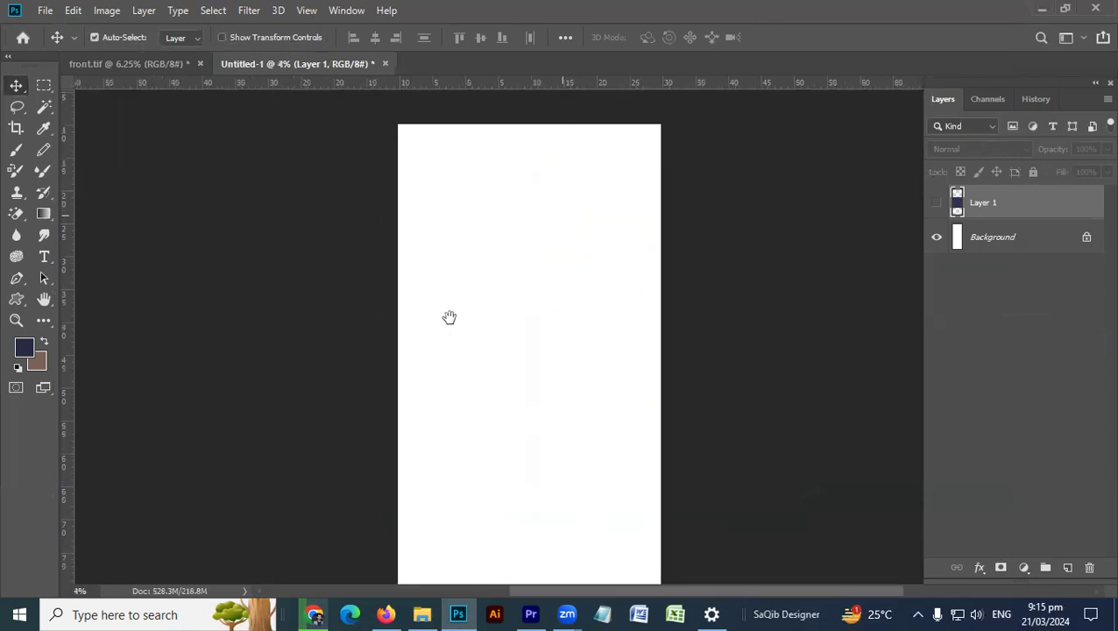
pyautogui.moveTo(486, 266); pyautogui.dragTo(486, 267)
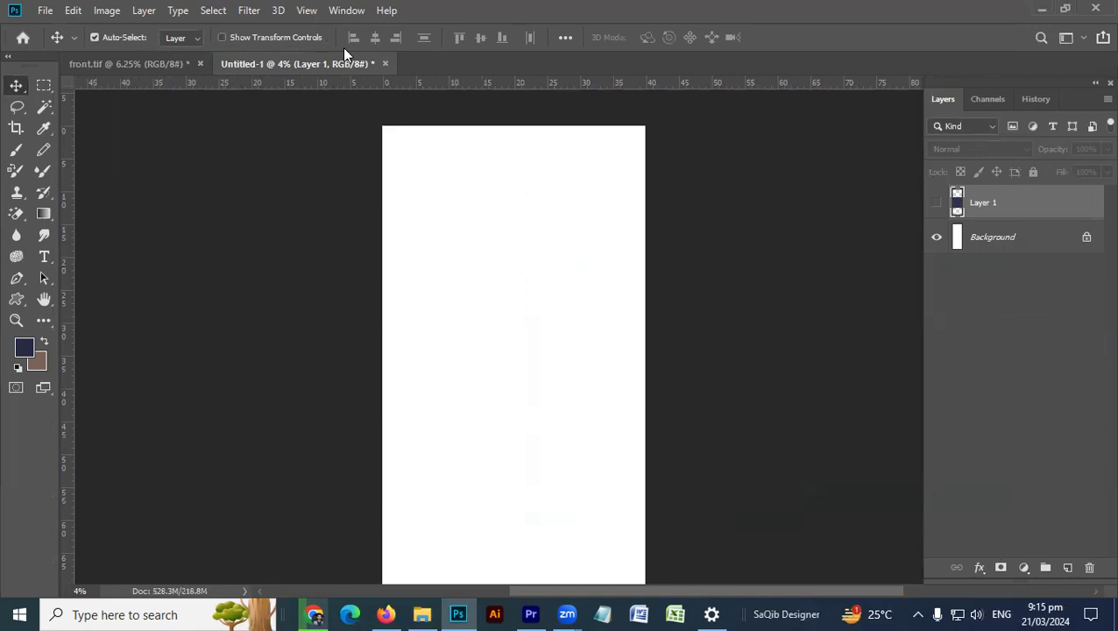
pyautogui.press('m')
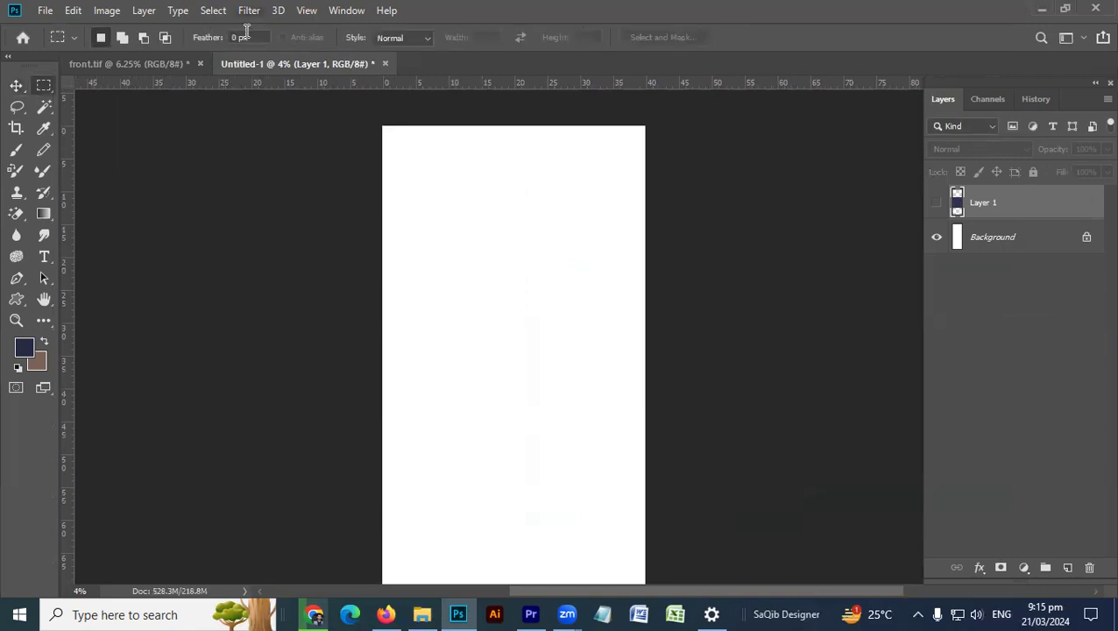
pyautogui.click(386, 37)
pyautogui.click(398, 78)
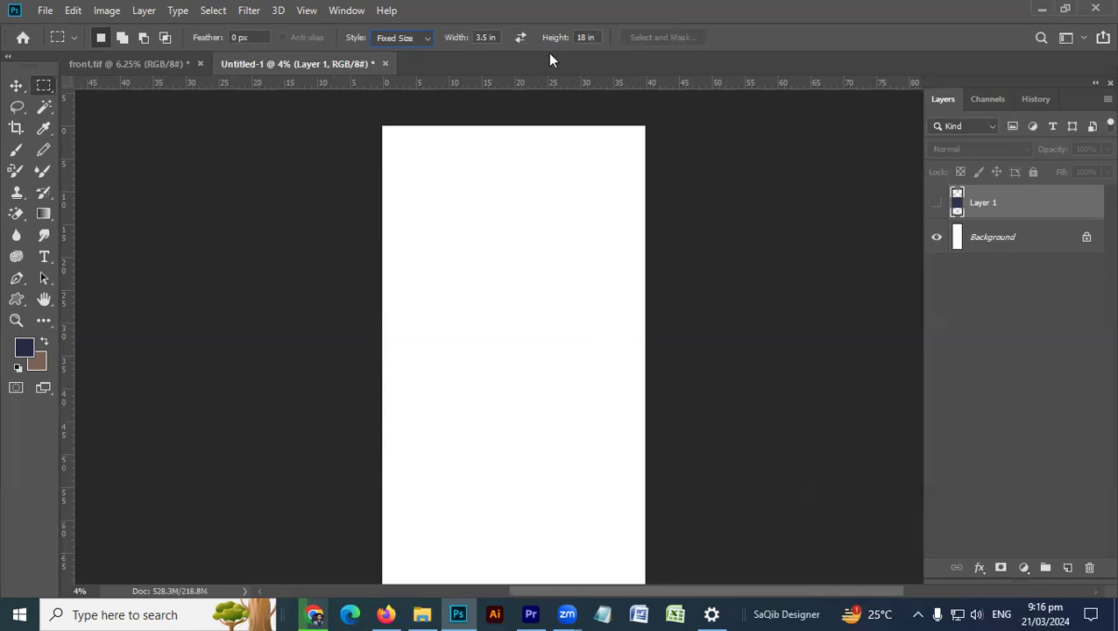
pyautogui.click(476, 239)
pyautogui.click(489, 38)
pyautogui.write('40')
pyautogui.click(575, 37)
pyautogui.write('45')
pyautogui.click(445, 120)
# Place a horizontal guide at the bottom edge of the 45 in selection and deselect
pyautogui.moveTo(521, 81); pyautogui.dragTo(446, 422)
pyautogui.press('v')
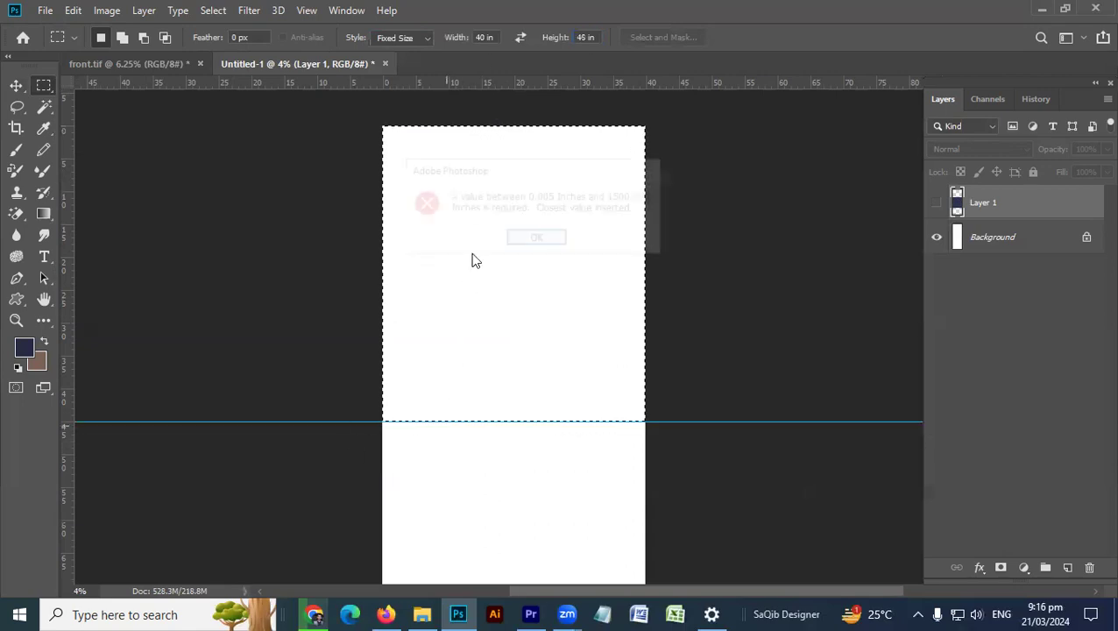
pyautogui.click(546, 238)
pyautogui.hotkey('ctrl', 'd')
# Set the fixed selection height to 0.2 in and select a strip directly below the guide
pyautogui.moveTo(494, 399); pyautogui.dragTo(521, 199)
pyautogui.moveTo(439, 212); pyautogui.dragTo(362, 299)
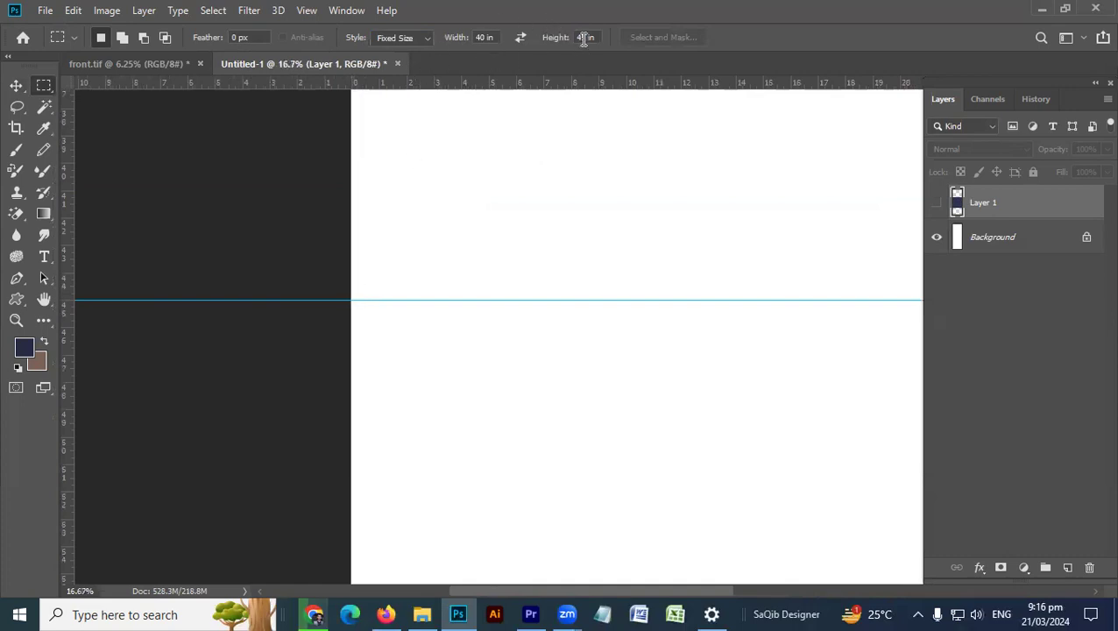
pyautogui.moveTo(585, 39); pyautogui.dragTo(570, 44)
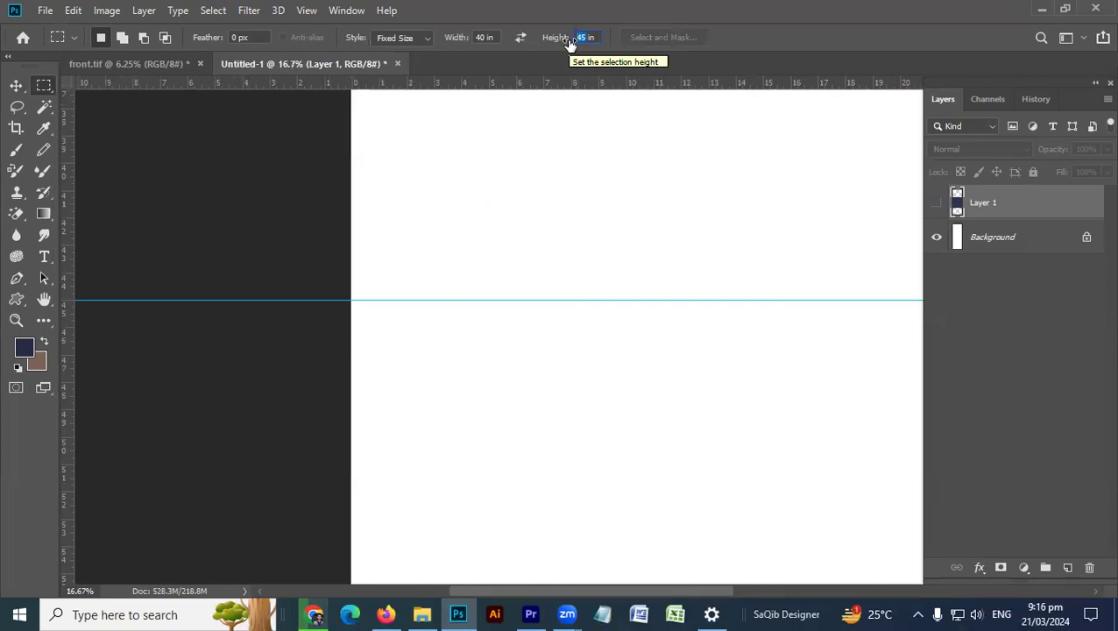
pyautogui.write('.2')
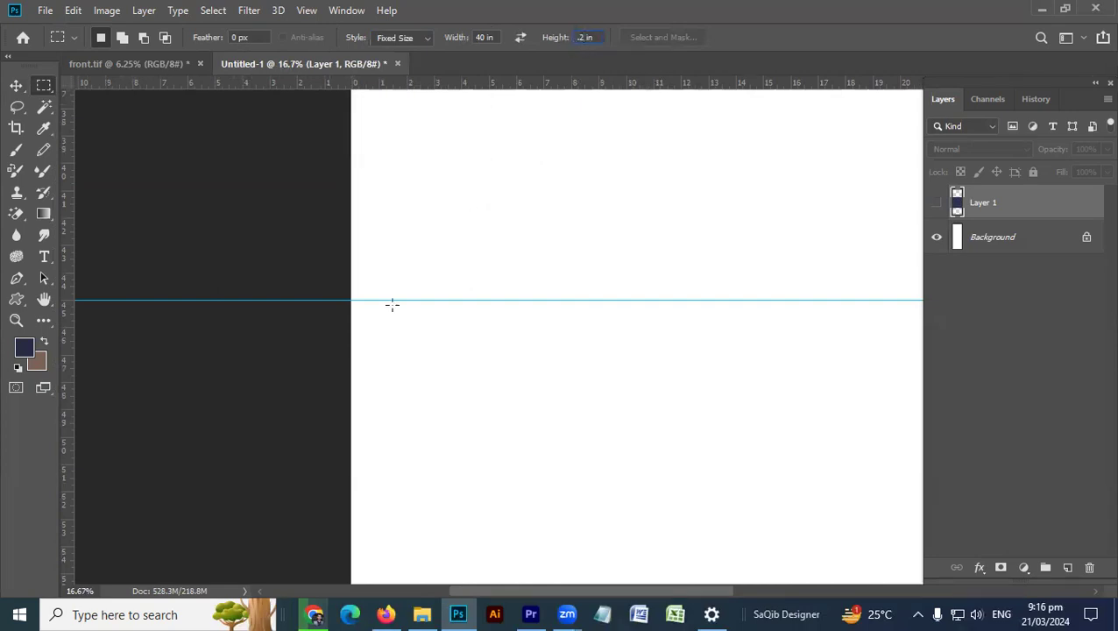
pyautogui.click(337, 300)
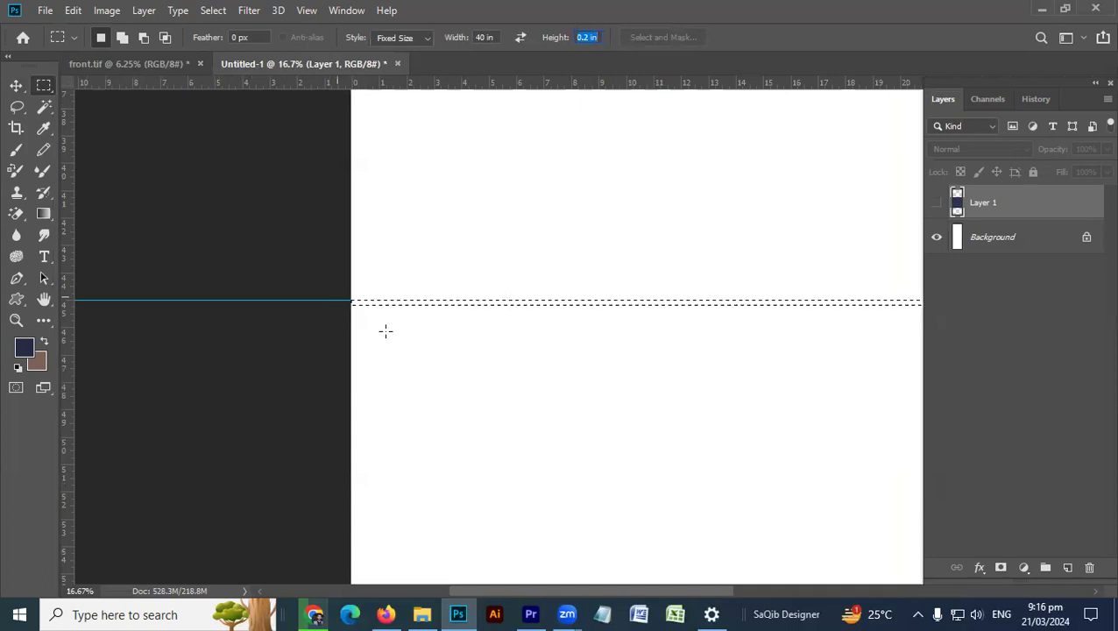
# Reselect the 0.2 in strip snapped under the guide and place a second horizontal guide along its bottom edge
pyautogui.click(368, 294)
pyautogui.click(557, 239)
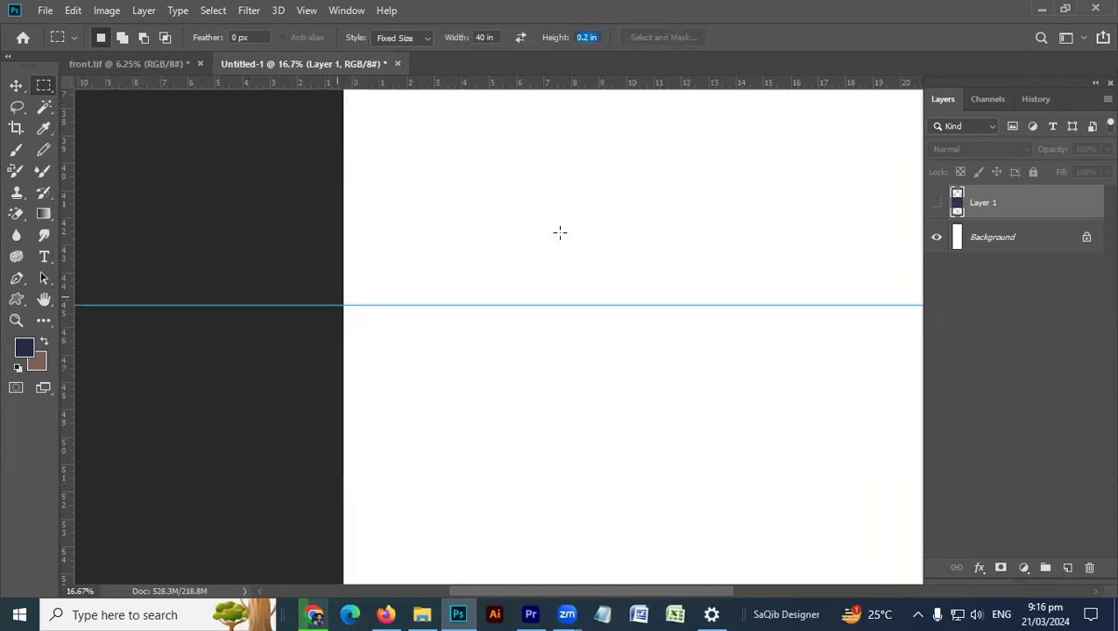
pyautogui.click(560, 232)
pyautogui.click(382, 329)
pyautogui.keyDown('ctrl'); pyautogui.click(362, 329); pyautogui.keyUp('ctrl')
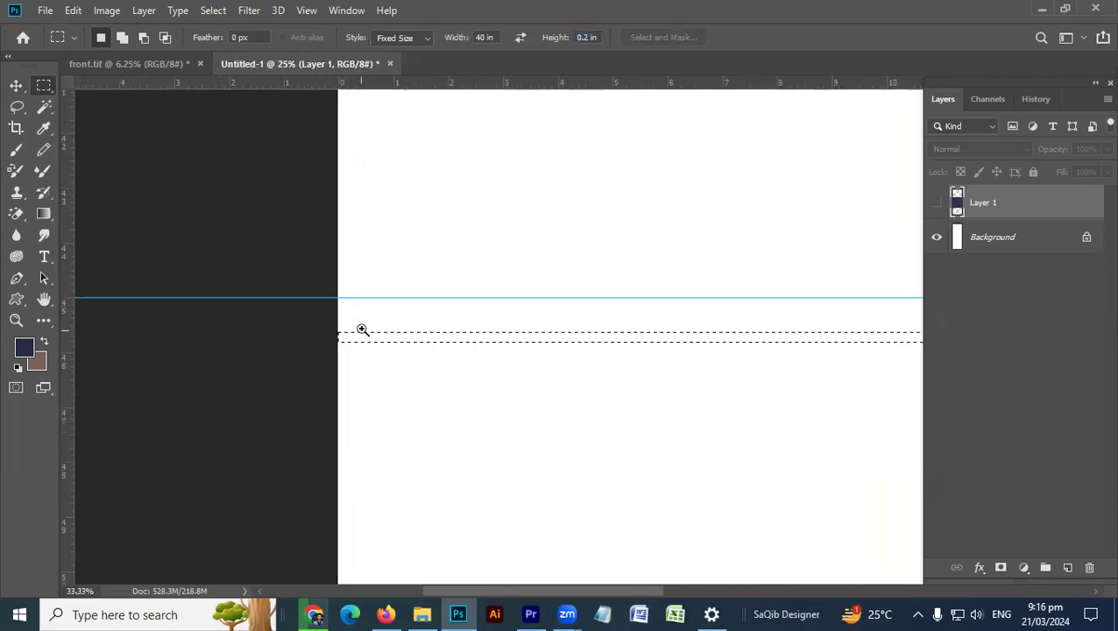
pyautogui.keyDown('ctrl'); pyautogui.click(362, 330); pyautogui.keyUp('ctrl')
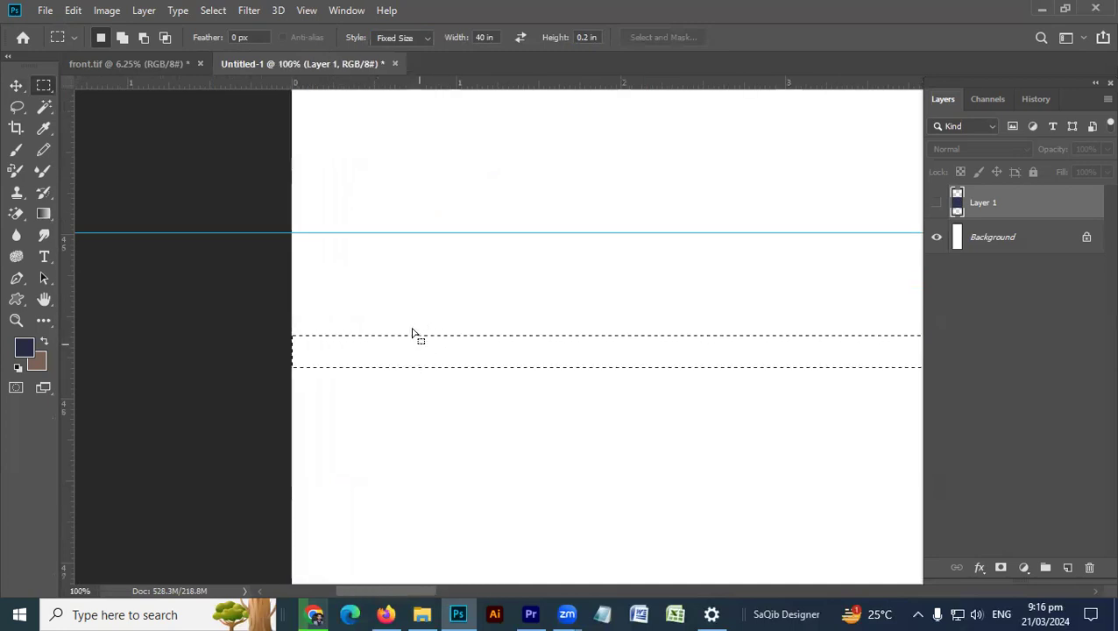
pyautogui.click(350, 237)
pyautogui.moveTo(451, 91); pyautogui.dragTo(451, 264)
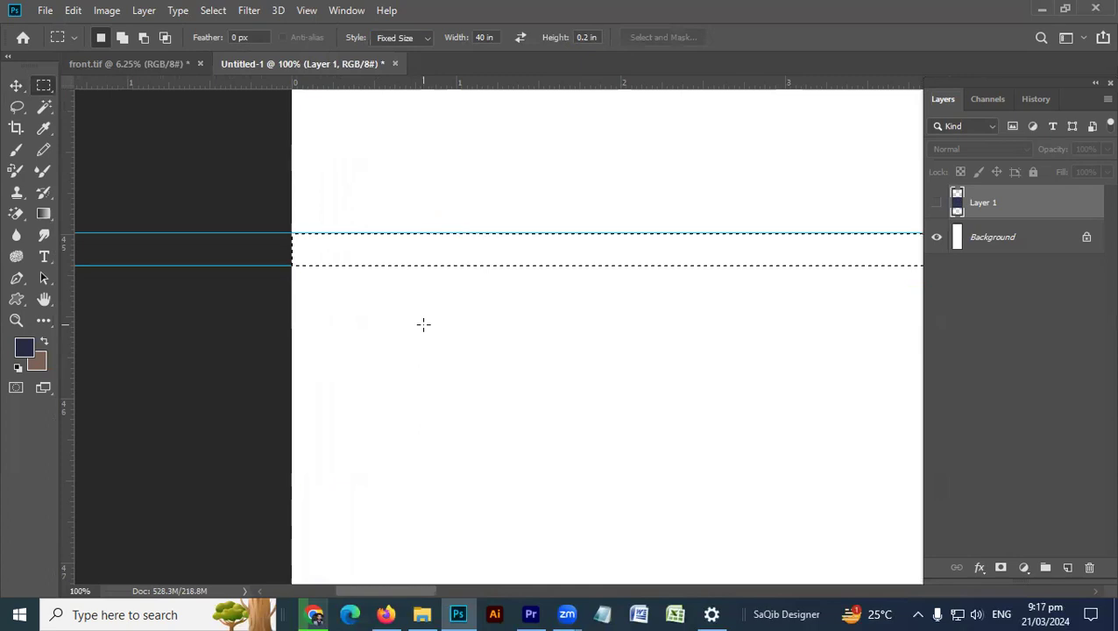
pyautogui.hotkey('ctrl', 'd')
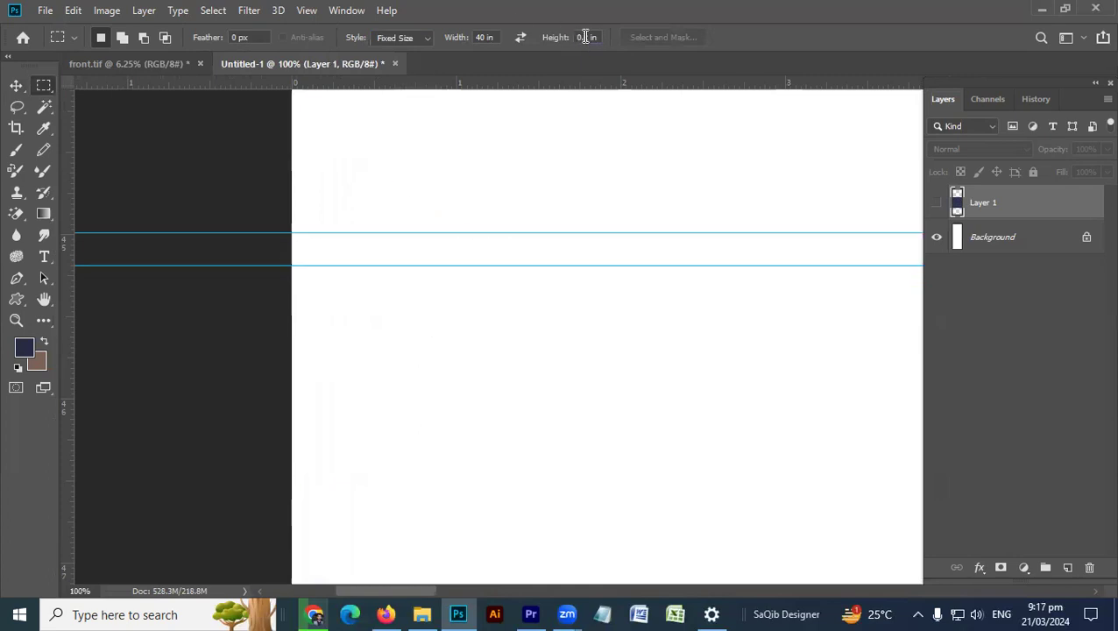
# Select a 40 by 45 in section directly below the gap guides and place a horizontal guide at its bottom edge
pyautogui.click(587, 37)
pyautogui.hotkey('ctrl', '0')
pyautogui.click(500, 290)
pyautogui.moveTo(502, 282); pyautogui.dragTo(698, 278)
pyautogui.moveTo(631, 367); pyautogui.dragTo(711, 332)
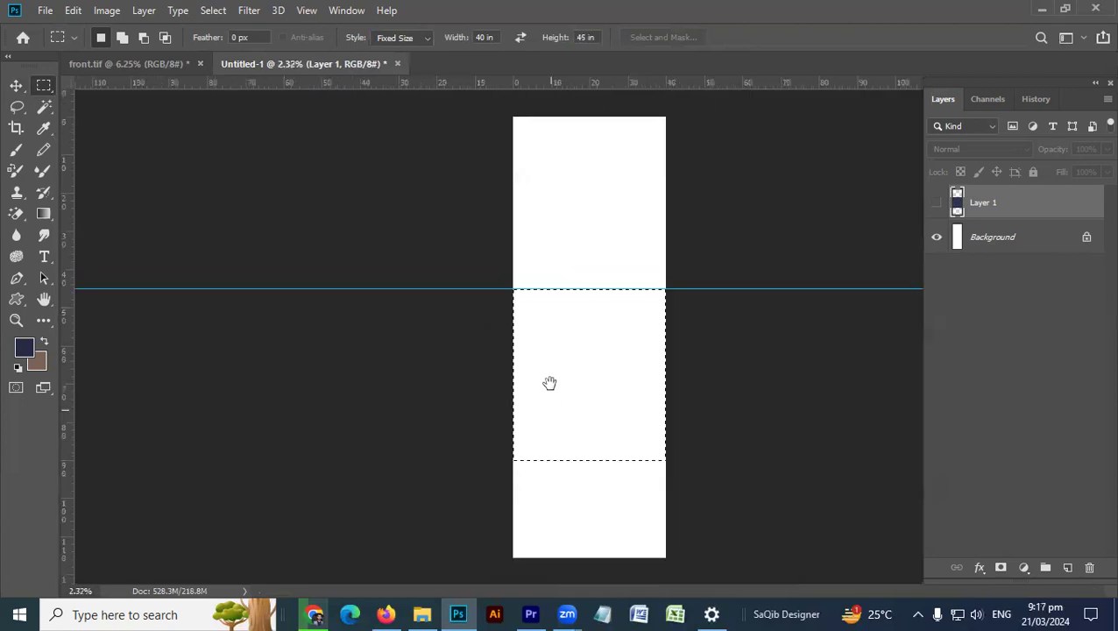
pyautogui.moveTo(637, 123); pyautogui.dragTo(631, 460)
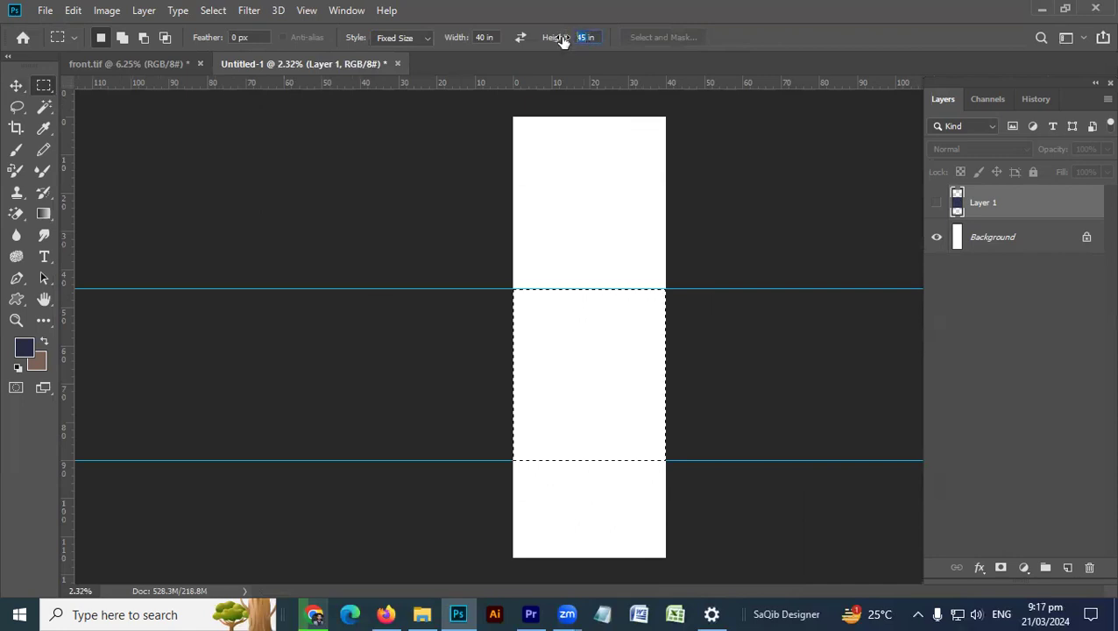
# Select a 40 by 0.2 in strip directly below the second panel's guide, place a horizontal guide at its bottom edge and deselect
pyautogui.press('BackSpace')
pyautogui.write('0.2')
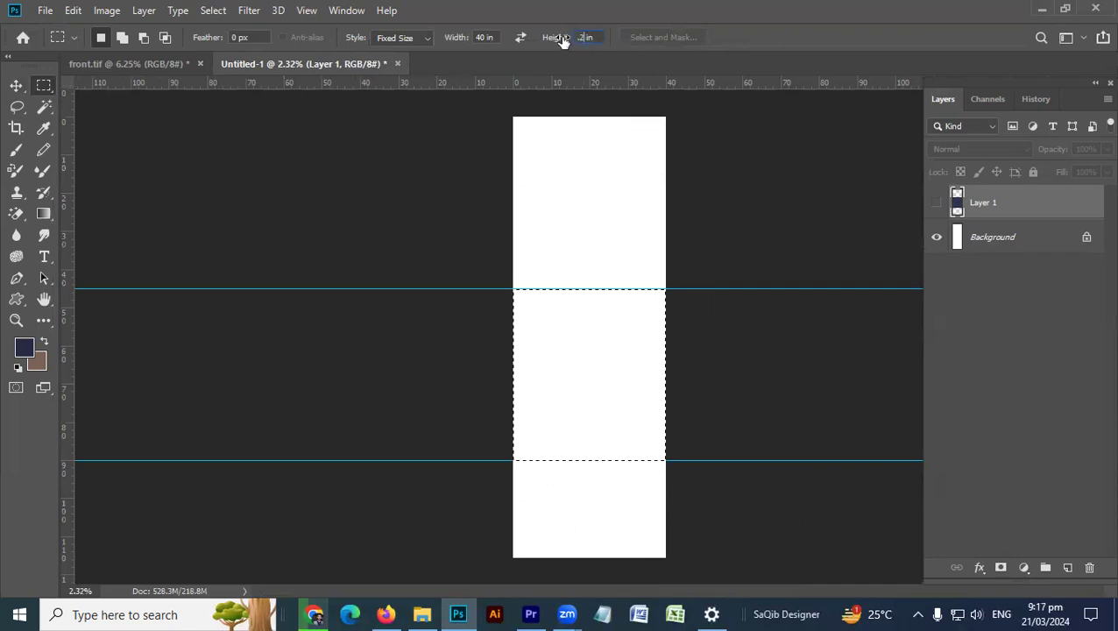
pyautogui.keyDown('ctrl'); pyautogui.click(504, 453); pyautogui.keyUp('ctrl')
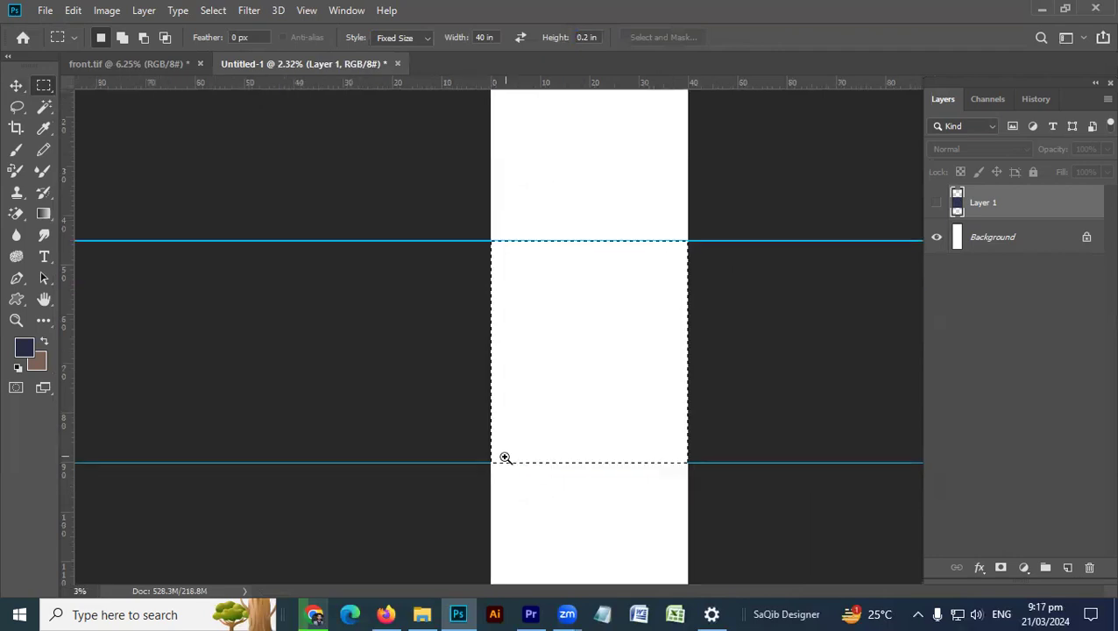
pyautogui.keyDown('ctrl'); pyautogui.click(505, 456); pyautogui.keyUp('ctrl')
pyautogui.keyDown('ctrl'); pyautogui.click(506, 457); pyautogui.keyUp('ctrl')
pyautogui.keyDown('ctrl'); pyautogui.click(507, 457); pyautogui.keyUp('ctrl')
pyautogui.moveTo(533, 401); pyautogui.dragTo(551, 259)
pyautogui.keyDown('ctrl'); pyautogui.click(477, 343); pyautogui.keyUp('ctrl')
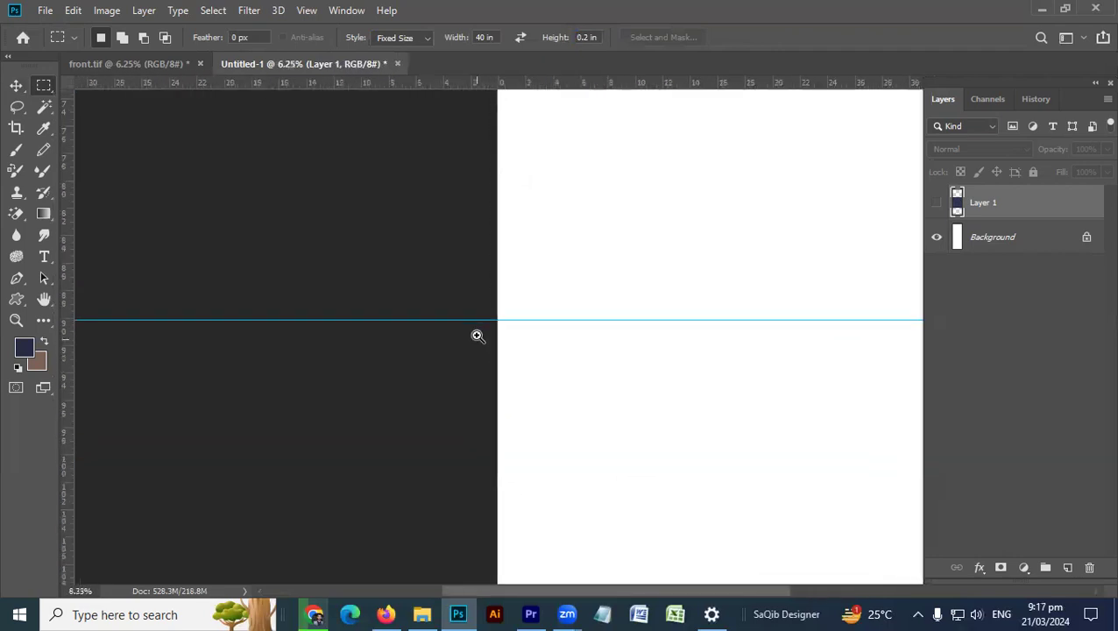
pyautogui.keyDown('ctrl'); pyautogui.click(478, 340); pyautogui.keyUp('ctrl')
pyautogui.keyDown('ctrl'); pyautogui.click(478, 338); pyautogui.keyUp('ctrl')
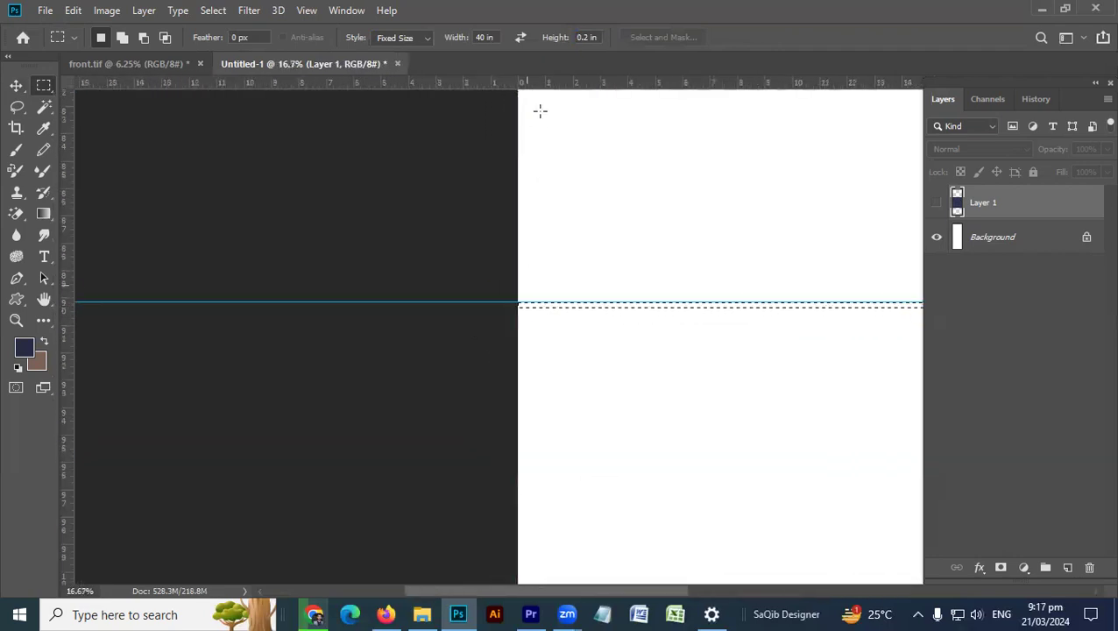
pyautogui.moveTo(555, 86); pyautogui.dragTo(539, 313)
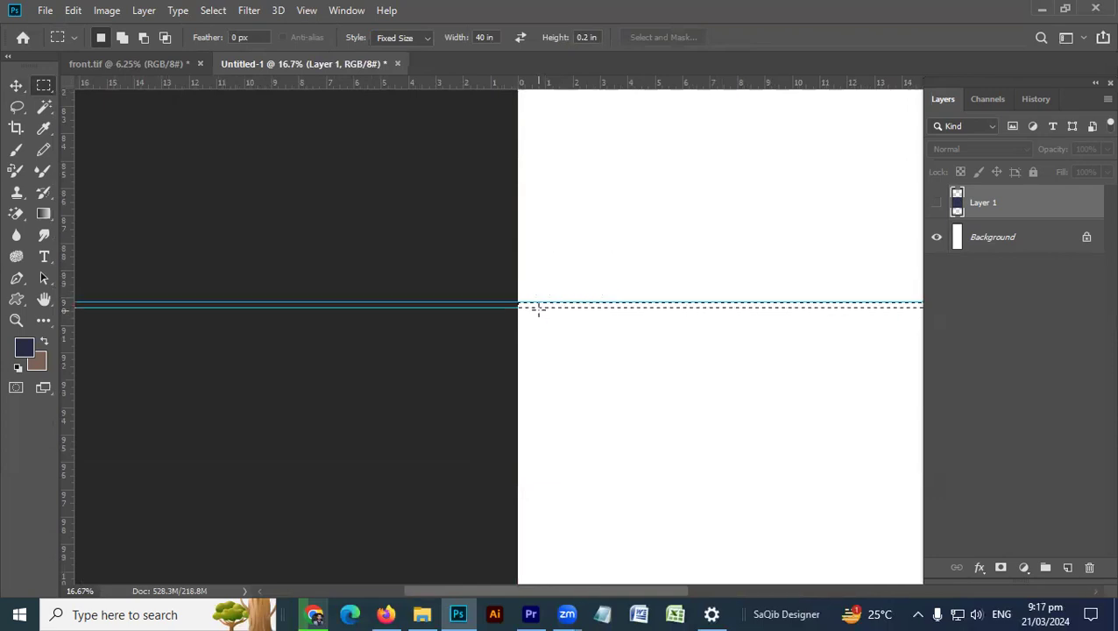
pyautogui.hotkey('ctrl', 'd')
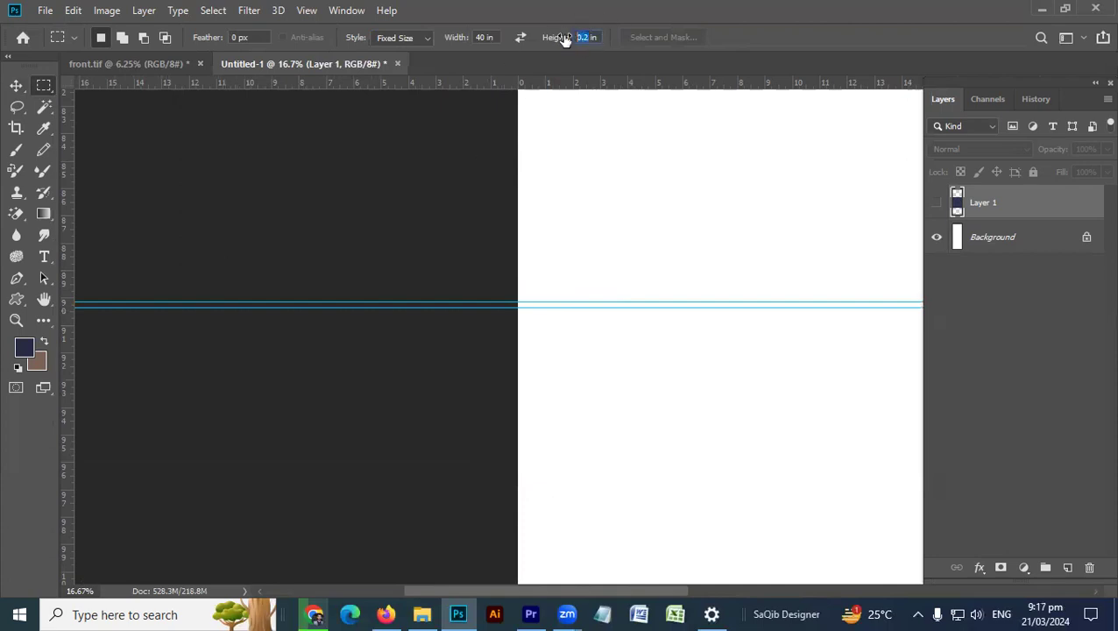
# Set the fixed selection height to 25 in and select the section directly below the second pair of gap guides
pyautogui.moveTo(465, 362); pyautogui.dragTo(385, 193)
pyautogui.moveTo(459, 268); pyautogui.dragTo(454, 159)
pyautogui.hotkey('ctrl', '-')
pyautogui.hotkey('ctrl', '-')
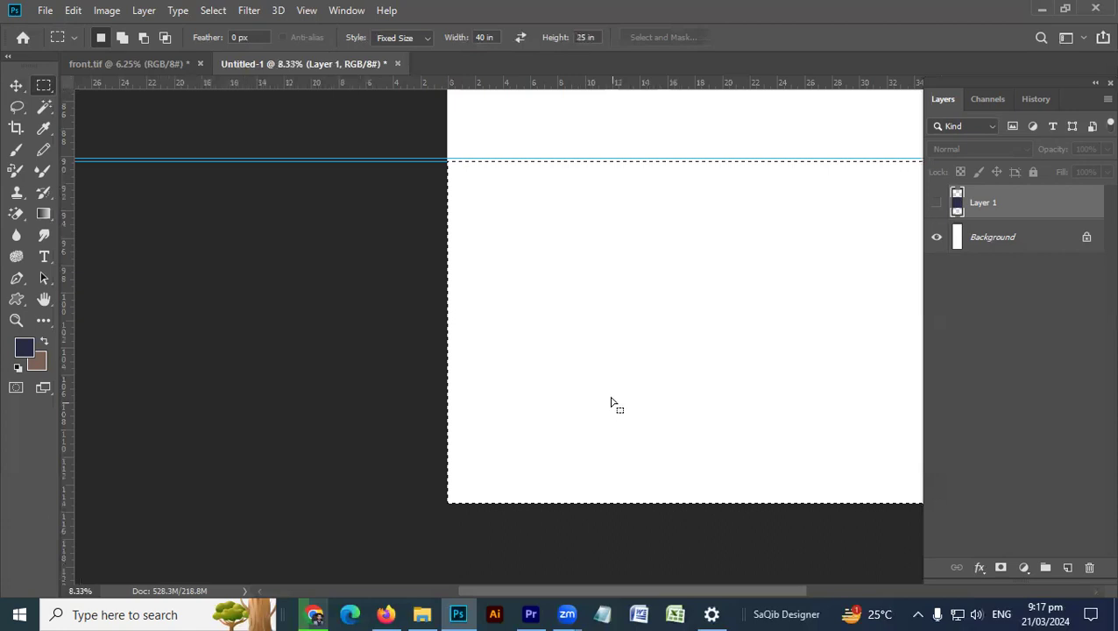
pyautogui.hotkey('ctrl', '-')
pyautogui.hotkey('ctrl', '-')
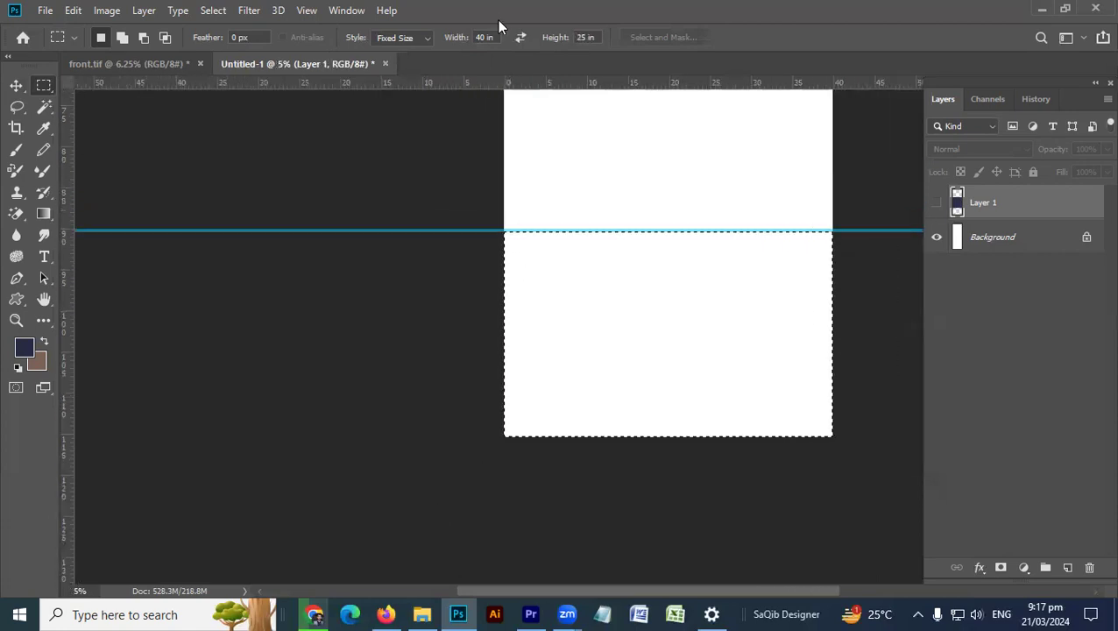
# Measure the height of the bottom section with a Normal-style marquee from the gap guides to the canvas edge, and deselect
pyautogui.click(398, 37)
pyautogui.click(402, 51)
pyautogui.moveTo(501, 230); pyautogui.dragTo(623, 439)
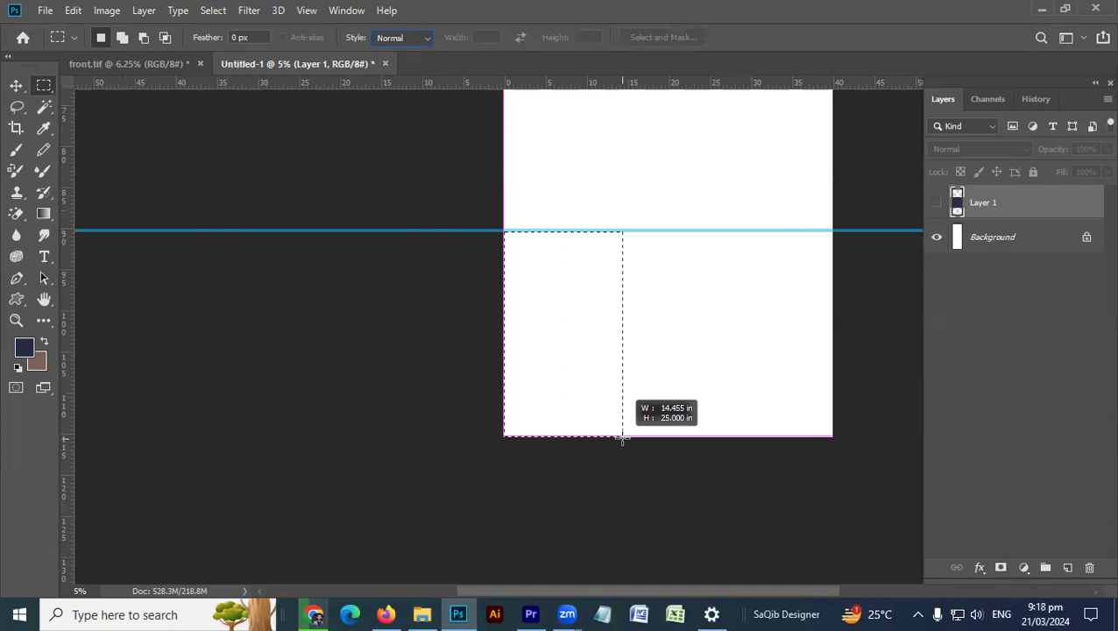
pyautogui.moveTo(623, 439); pyautogui.dragTo(623, 437)
pyautogui.click(613, 413)
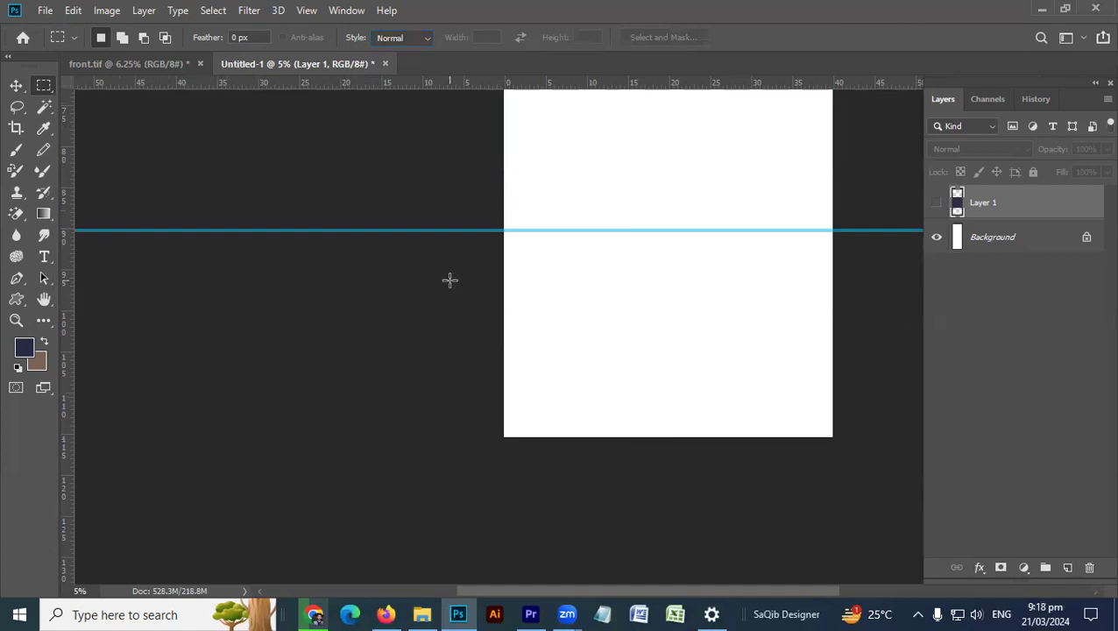
# Extend the canvas height by 3 inches at the bottom, anchored at the top
pyautogui.press('v')
pyautogui.hotkey('ctrl', 'alt', 'c')
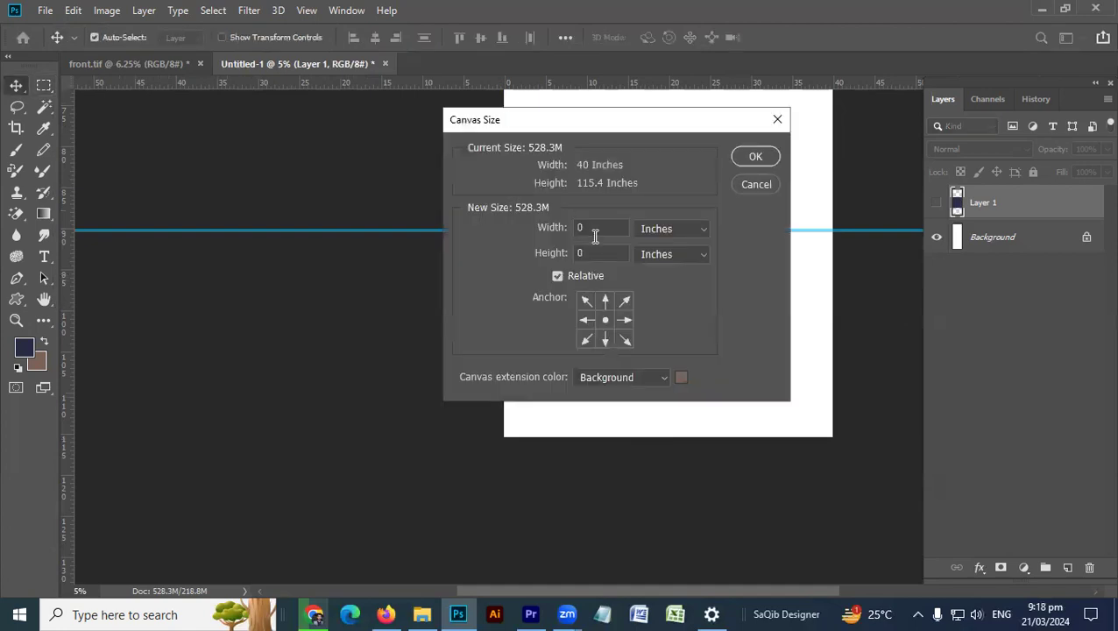
pyautogui.write('3')
pyautogui.click(605, 300)
pyautogui.click(756, 157)
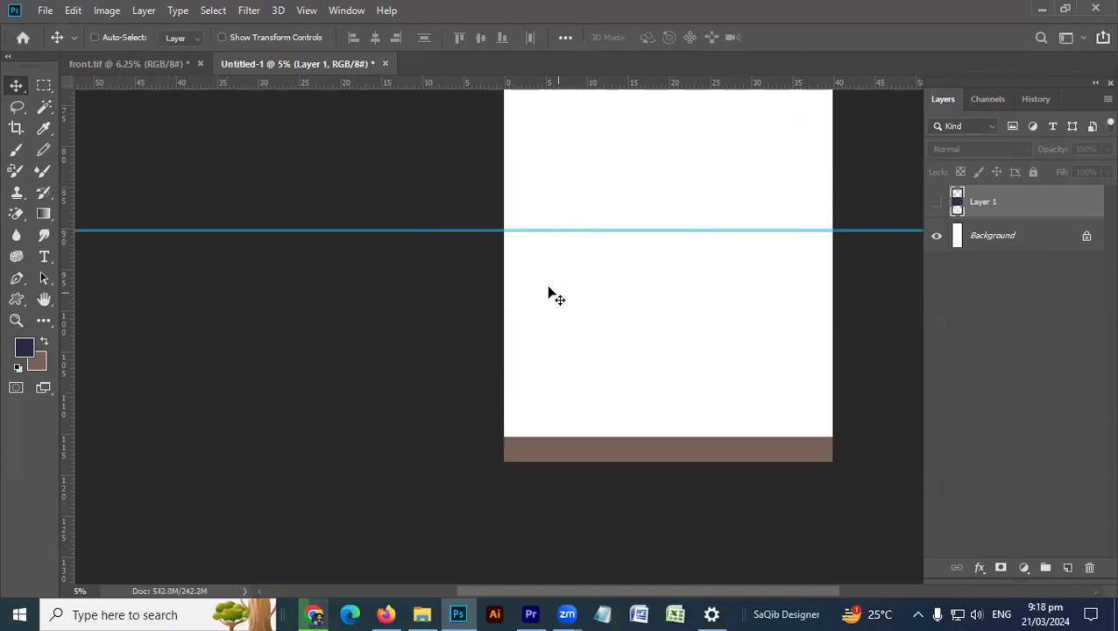
# Select a fixed-size 40 by 25 in section below the second gap guides and place a horizontal guide at its bottom edge
pyautogui.press('m')
pyautogui.click(408, 38)
pyautogui.click(412, 76)
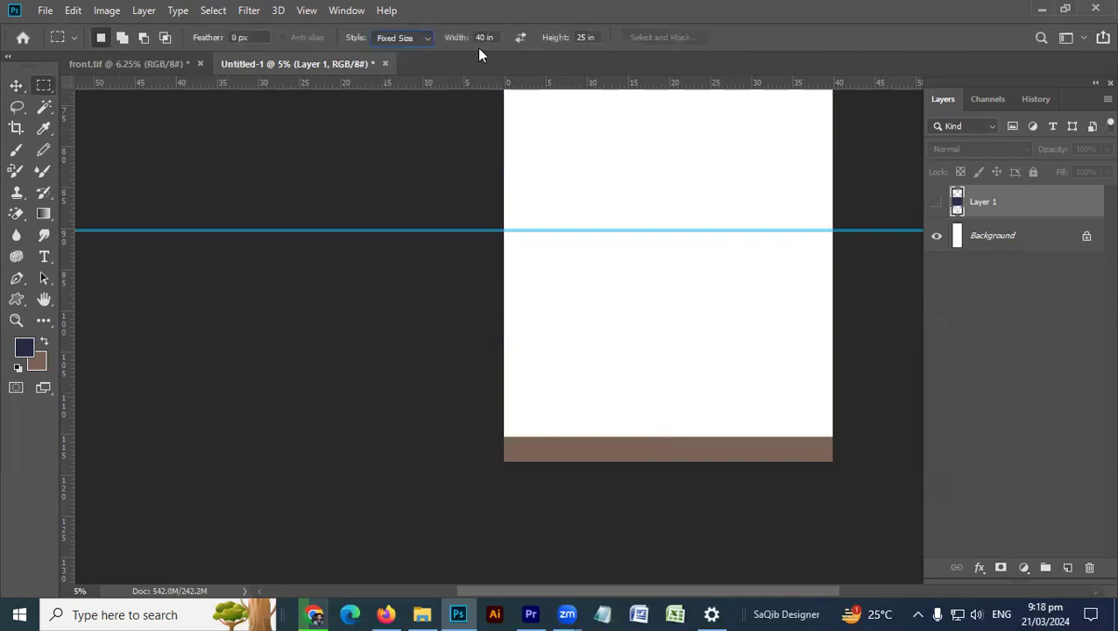
pyautogui.click(533, 233)
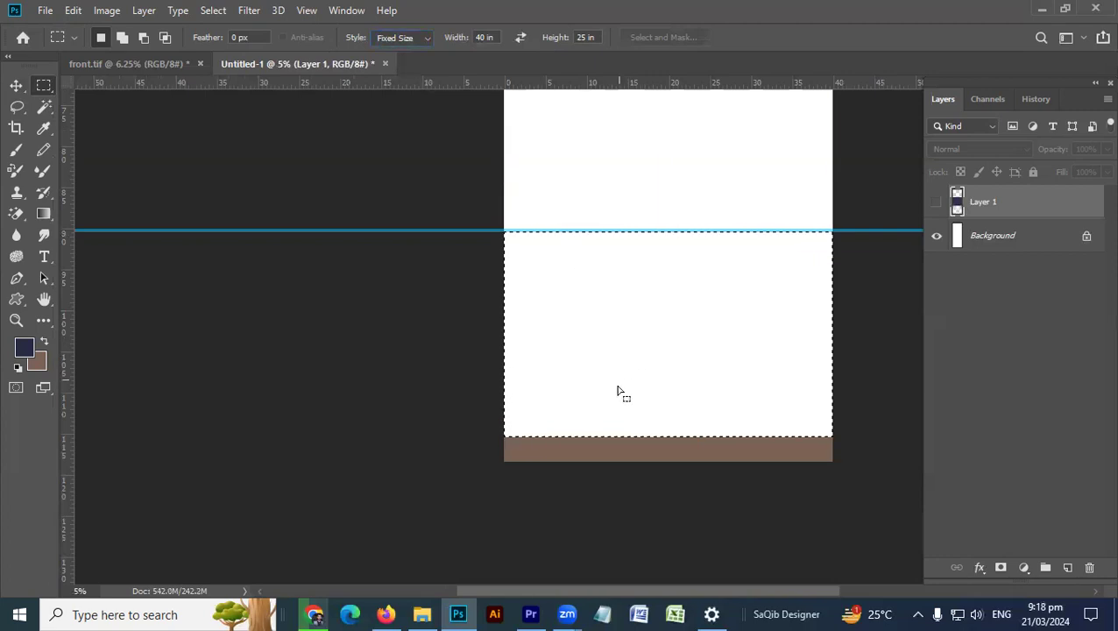
pyautogui.moveTo(518, 441); pyautogui.dragTo(411, 297)
pyautogui.moveTo(454, 93); pyautogui.dragTo(486, 277)
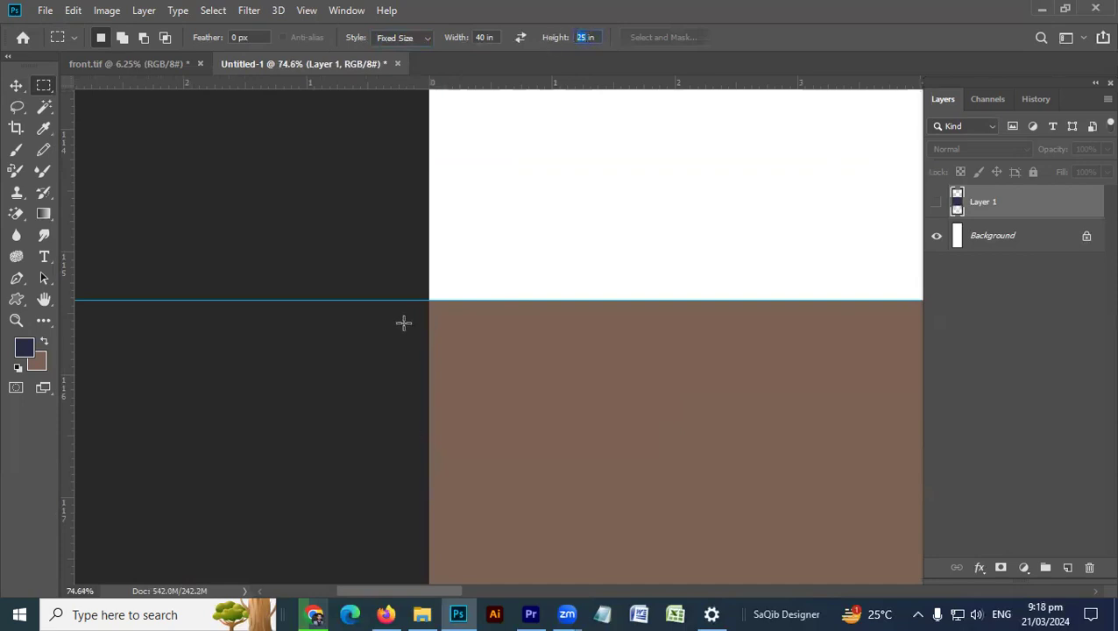
# Undo the guide below the 25 in section, its selection and the canvas extension
pyautogui.hotkey('ctrl', '0')
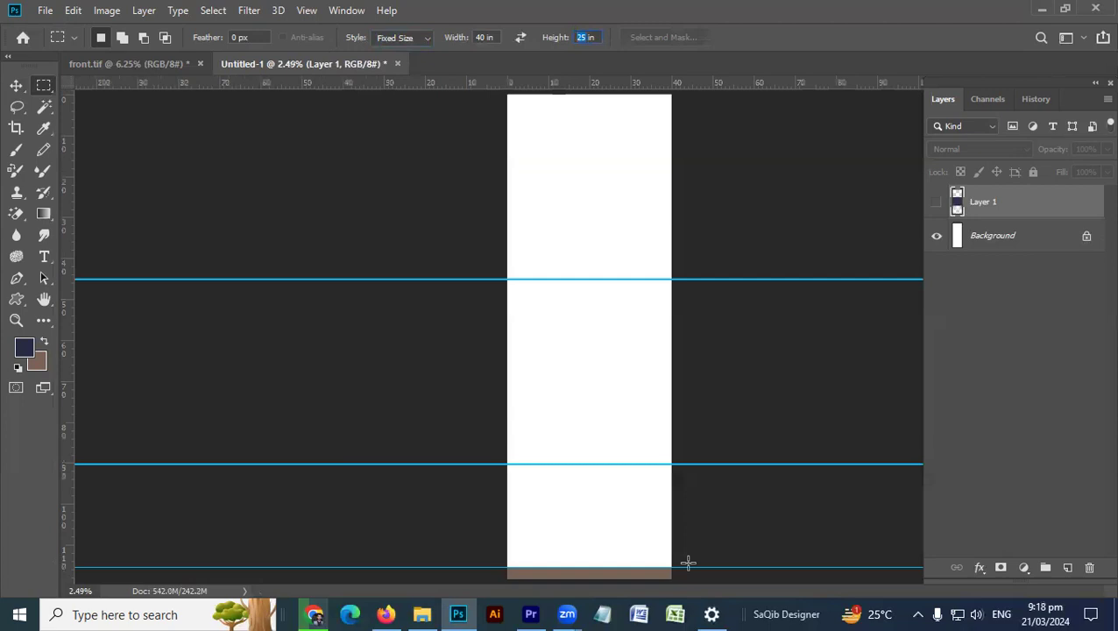
pyautogui.click(427, 37)
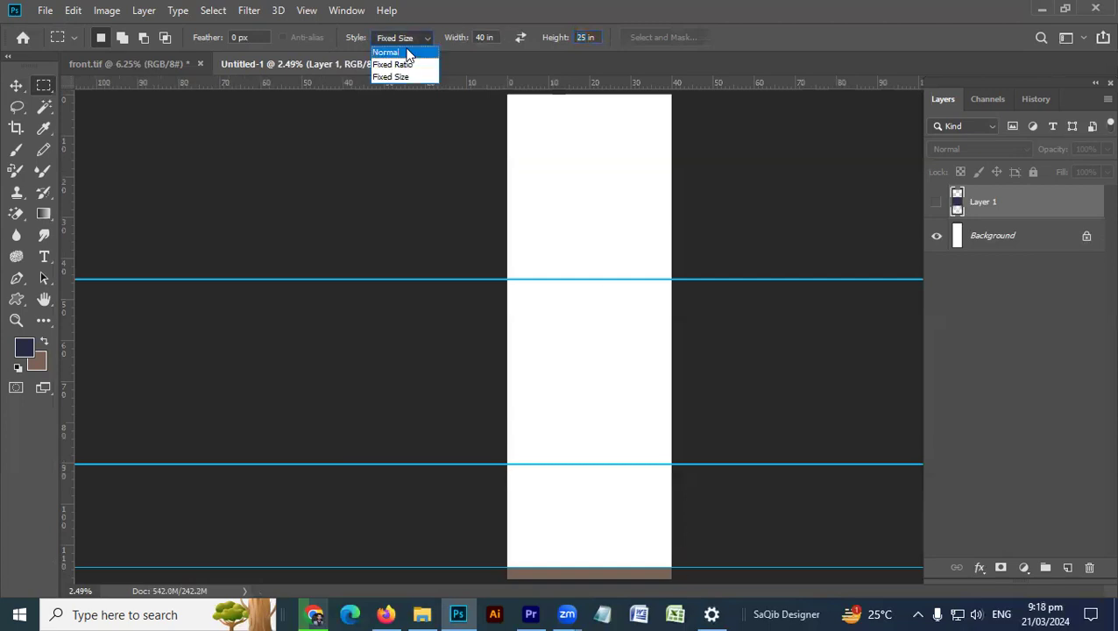
pyautogui.click(341, 247)
pyautogui.hotkey('ctrl', 'z')
pyautogui.hotkey('ctrl', 'z')
pyautogui.hotkey('ctrl', 'z')
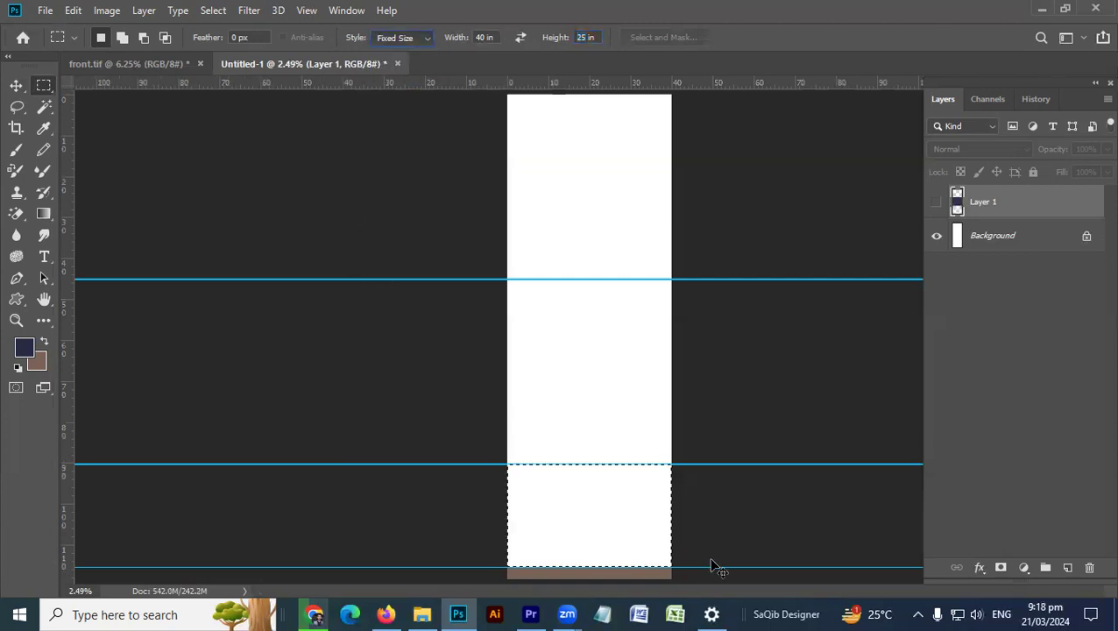
pyautogui.hotkey('ctrl', 'z')
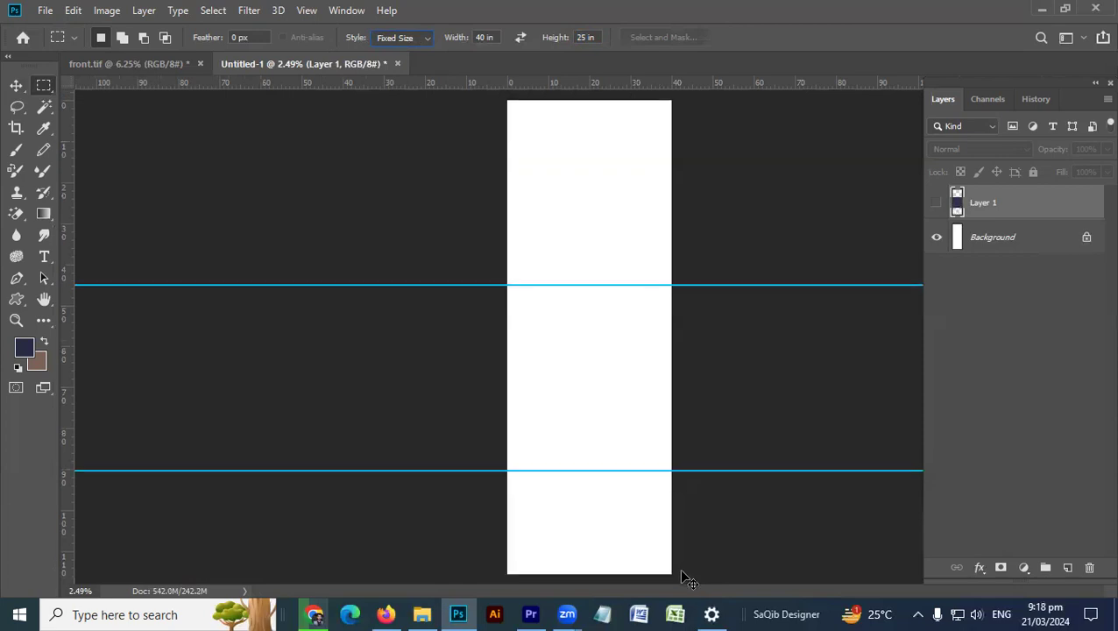
# Show Layer 1, move its artwork onto the first guide in the top panel and duplicate it into the second panel
pyautogui.moveTo(666, 304); pyautogui.dragTo(598, 357)
pyautogui.click(17, 85)
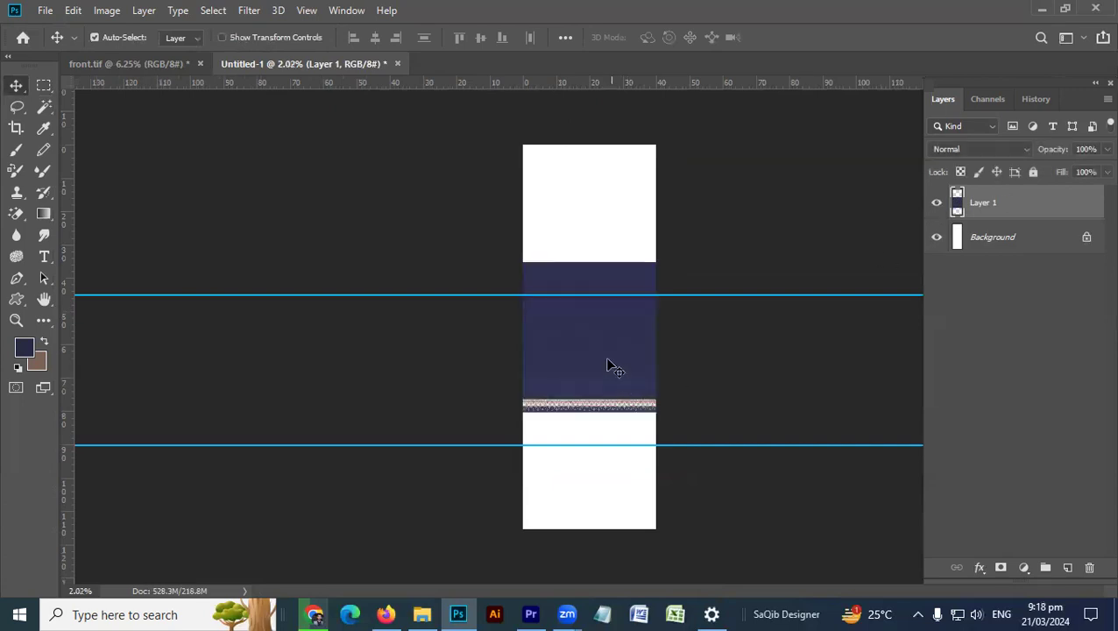
pyautogui.moveTo(610, 361)
pyautogui.mouseDown()
pyautogui.moveTo(637, 243)
pyautogui.moveTo(629, 289)
pyautogui.moveTo(565, 338)
pyautogui.moveTo(557, 393)
pyautogui.moveTo(639, 374)
pyautogui.moveTo(623, 364)
pyautogui.mouseUp()
pyautogui.hotkey('alt', 'shift')
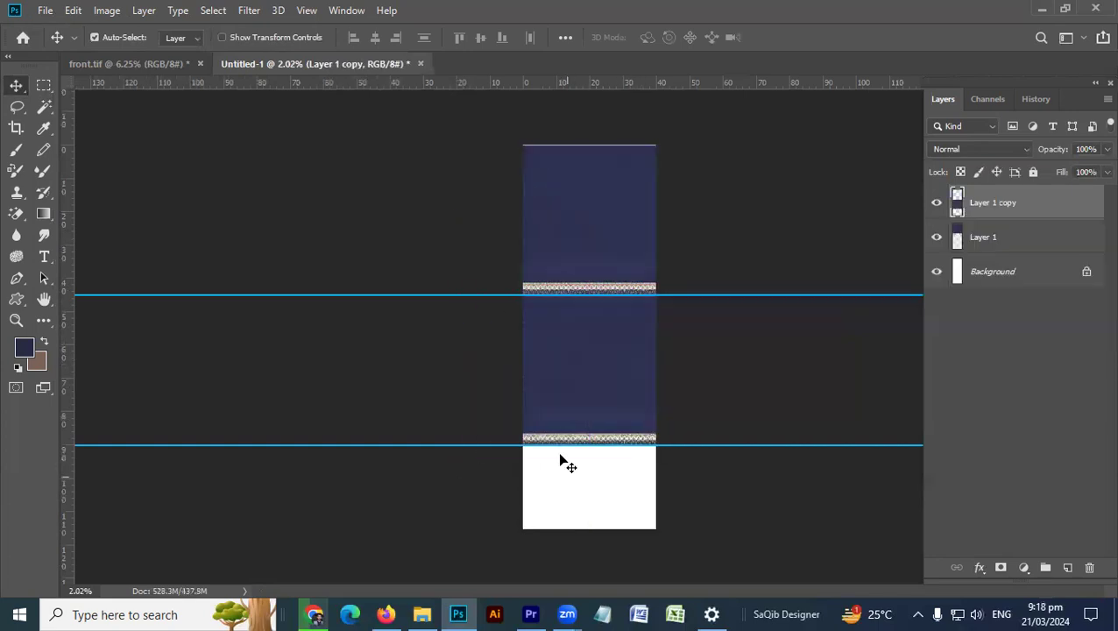
# Create a new 20 by 25 inch document and fill it with the dark navy foreground colour
pyautogui.hotkey('ctrl', 'o')
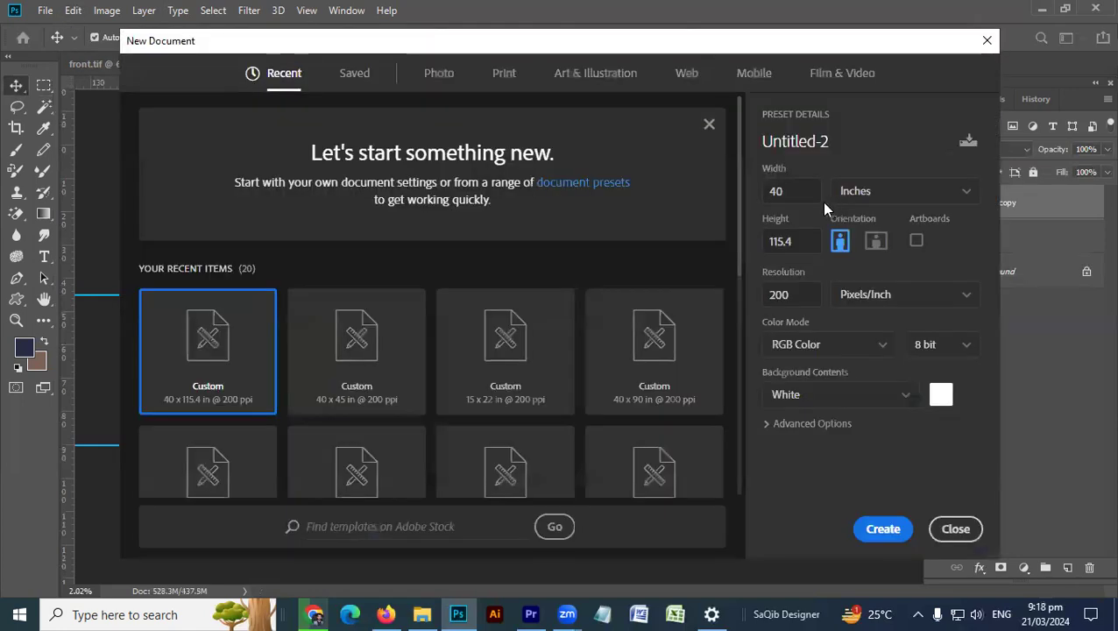
pyautogui.doubleClick(795, 191)
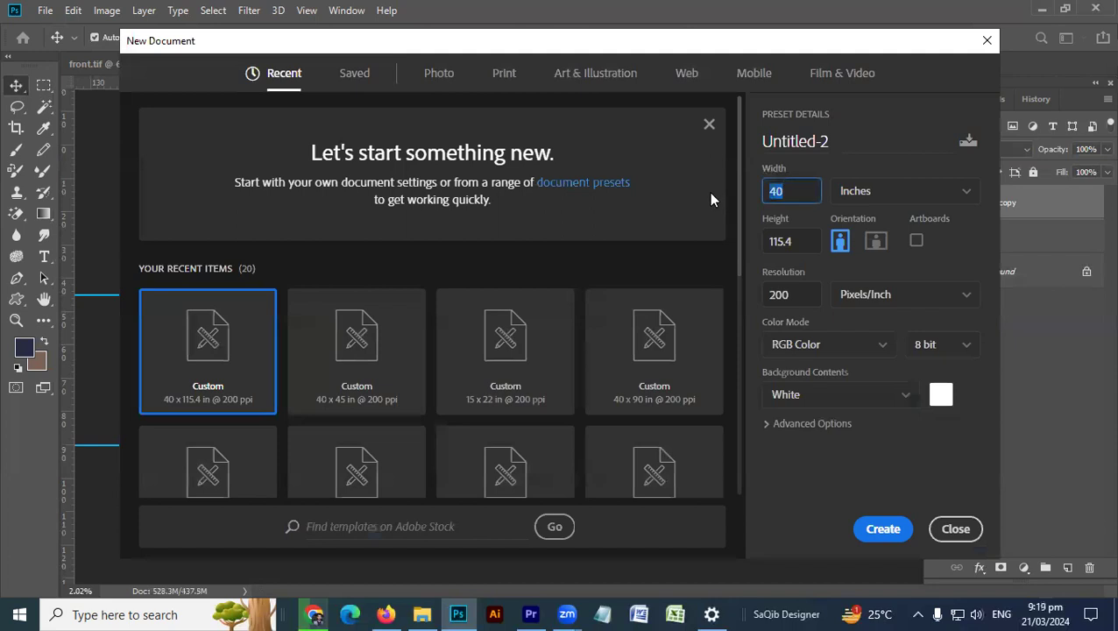
pyautogui.write('20')
pyautogui.press('Tab')
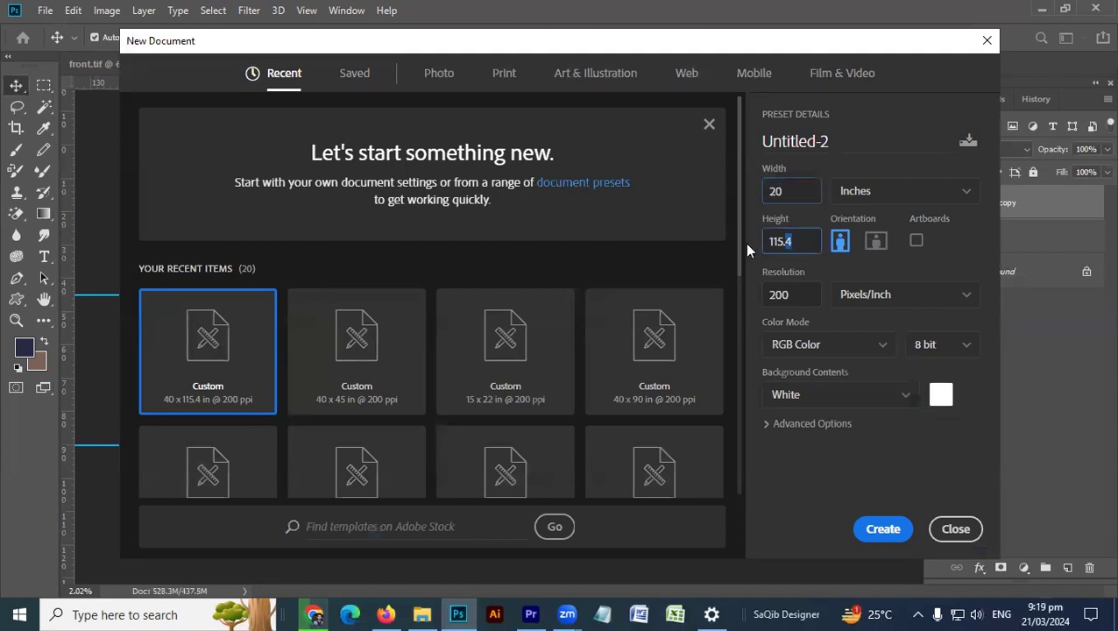
pyautogui.write('25')
pyautogui.press('Return')
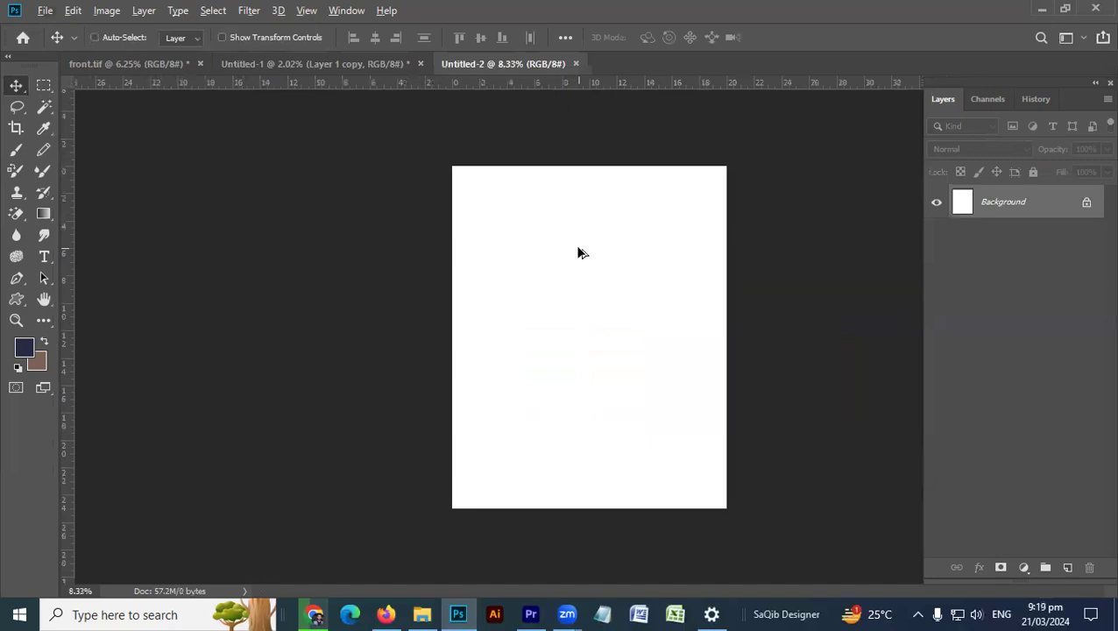
pyautogui.hotkey('alt', 'BackSpace')
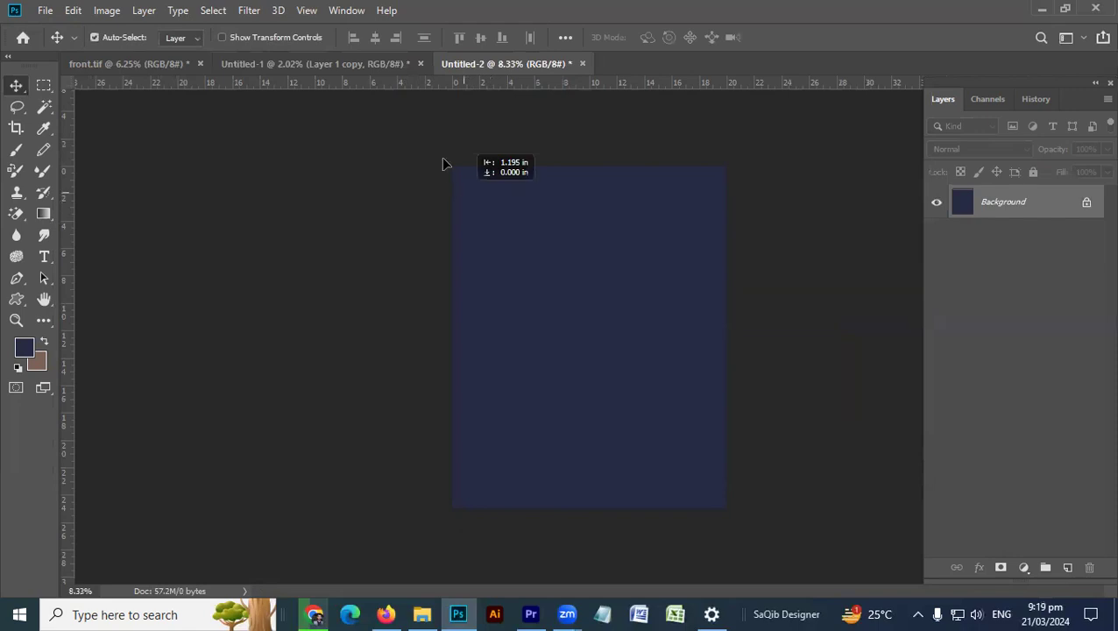
# Copy the navy rectangle into the Untitled-1 document and align it to the canvas's left and bottom edges
pyautogui.moveTo(382, 52); pyautogui.dragTo(498, 460)
pyautogui.hotkey('ctrl', '+')
pyautogui.hotkey('ctrl', '+')
pyautogui.hotkey('ctrl', '+')
pyautogui.moveTo(578, 486); pyautogui.dragTo(597, 284)
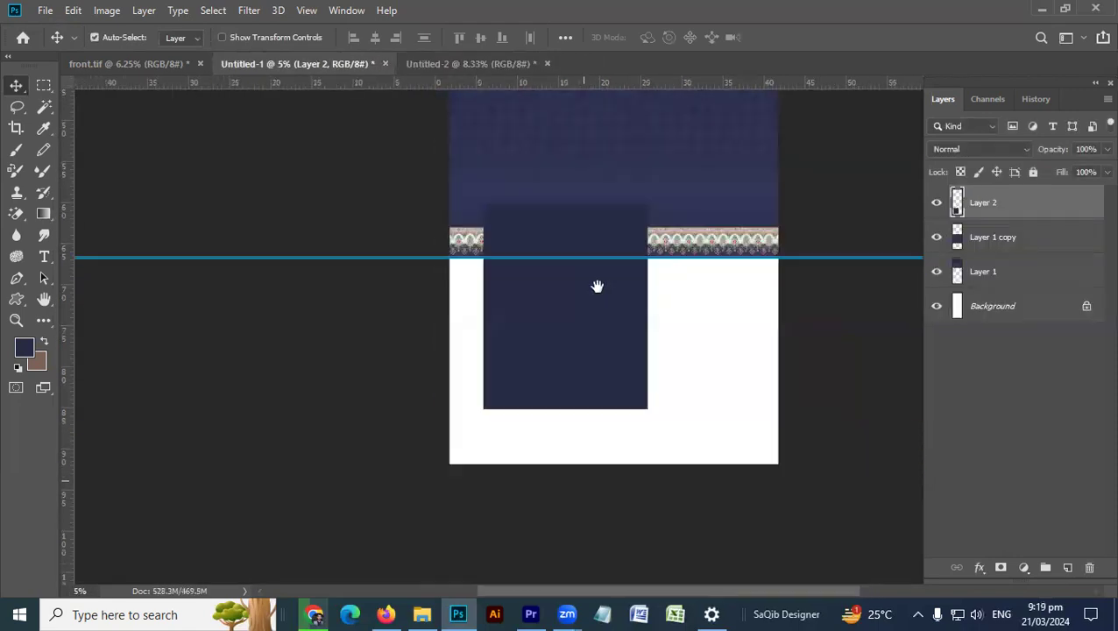
pyautogui.moveTo(609, 325); pyautogui.dragTo(679, 238)
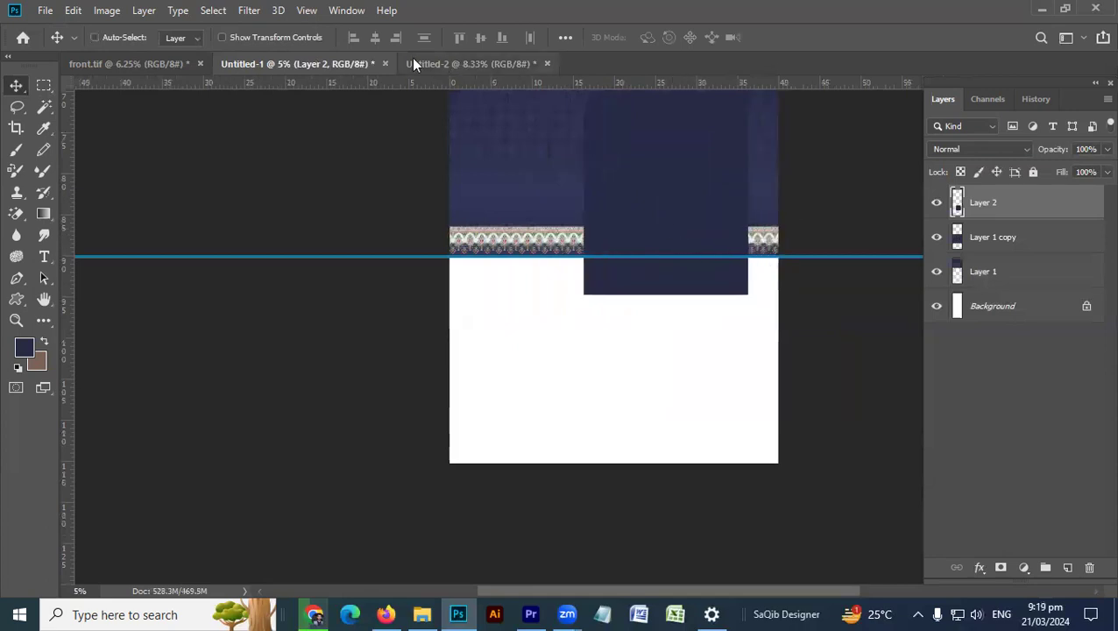
pyautogui.hotkey('ctrl', 'a')
pyautogui.click(351, 38)
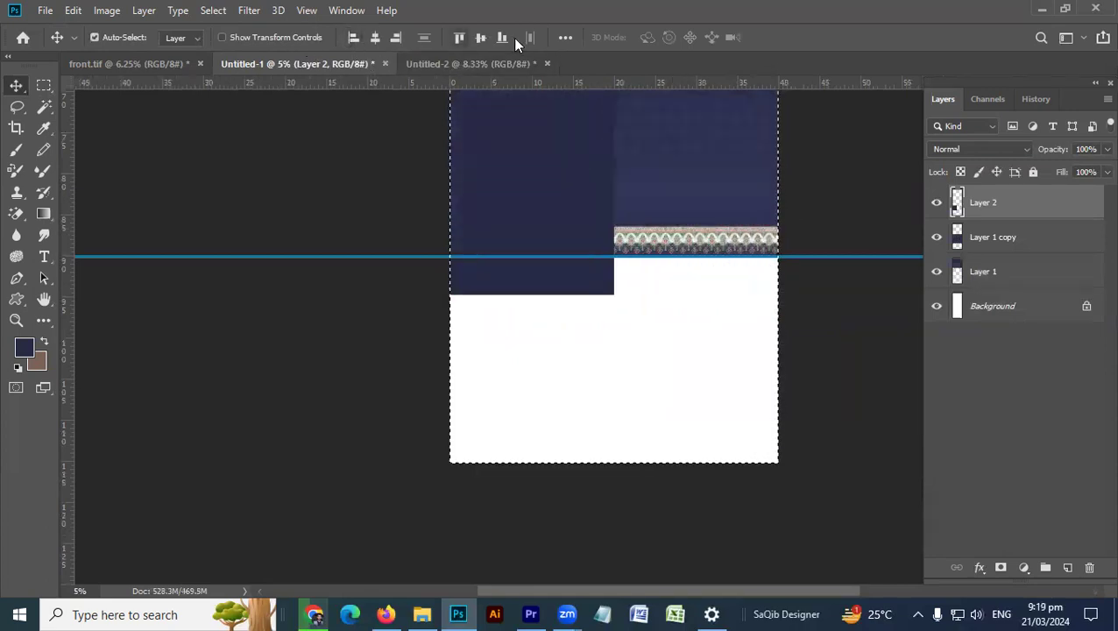
pyautogui.click(498, 38)
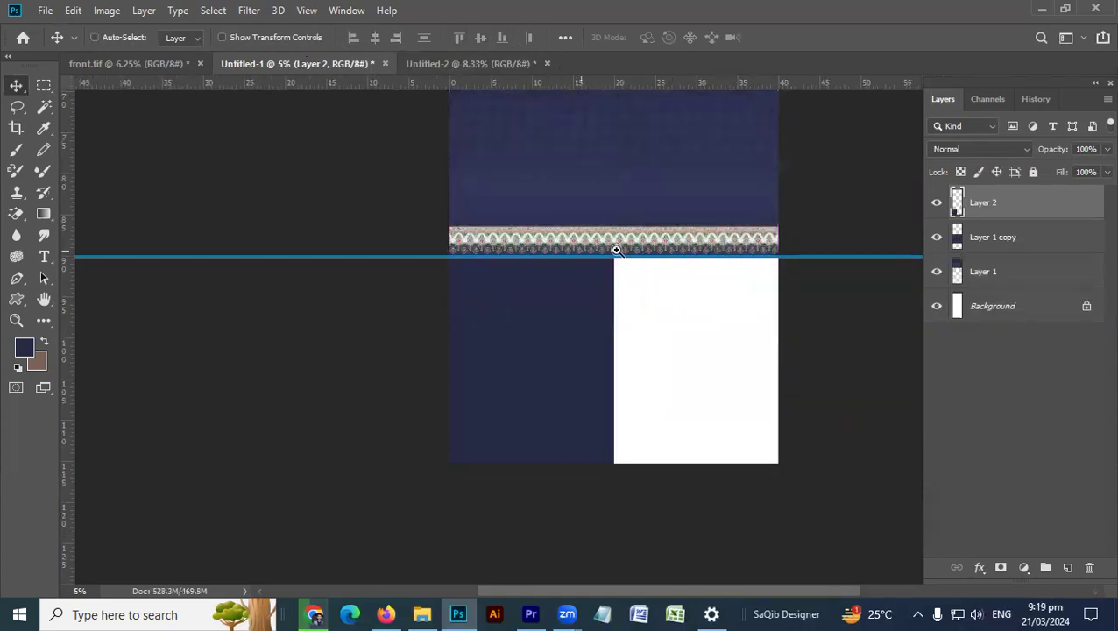
# Examine the gap between the second panel's ornamental border and the navy rectangle below it
pyautogui.scroll(5, 717, 251)
pyautogui.scroll(-8, 687, 252)
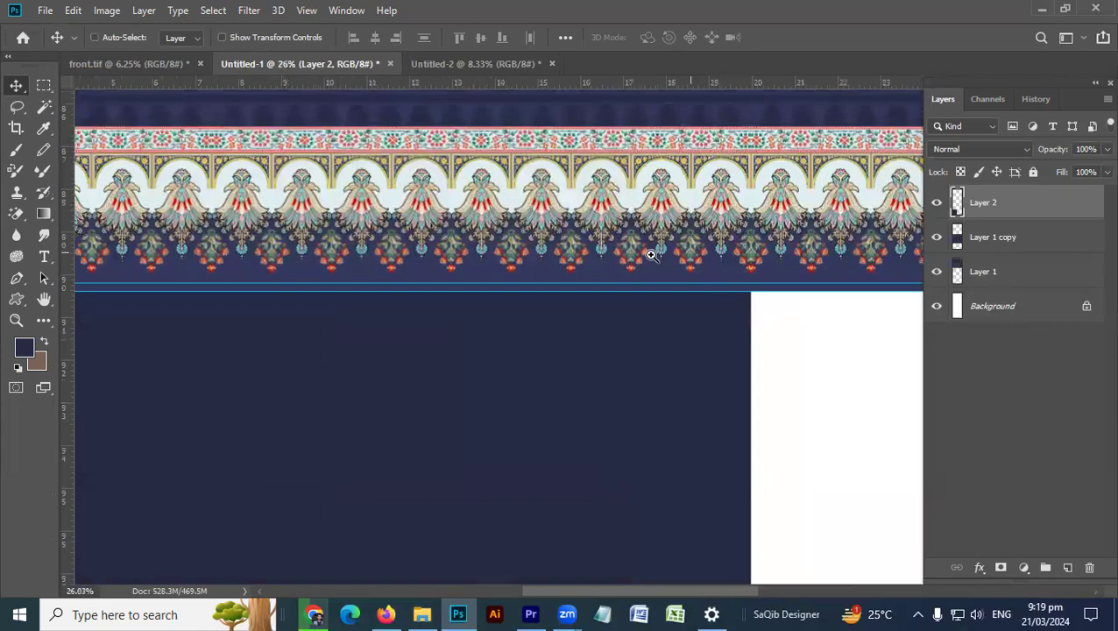
pyautogui.scroll(6, 395, 243)
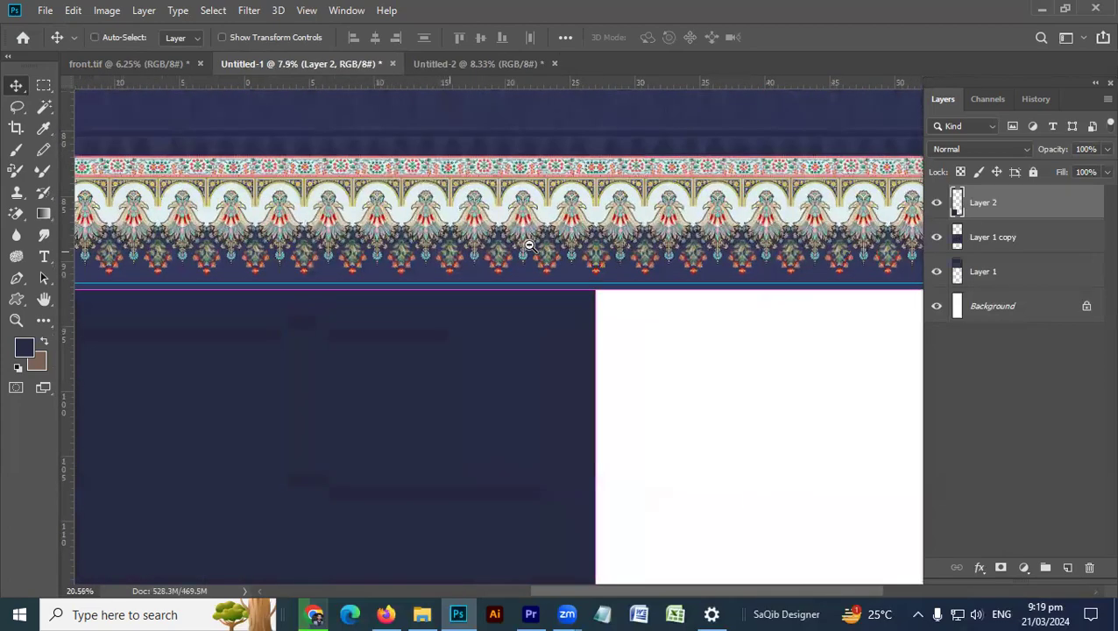
pyautogui.scroll(-5, 428, 230)
pyautogui.scroll(3, 436, 235)
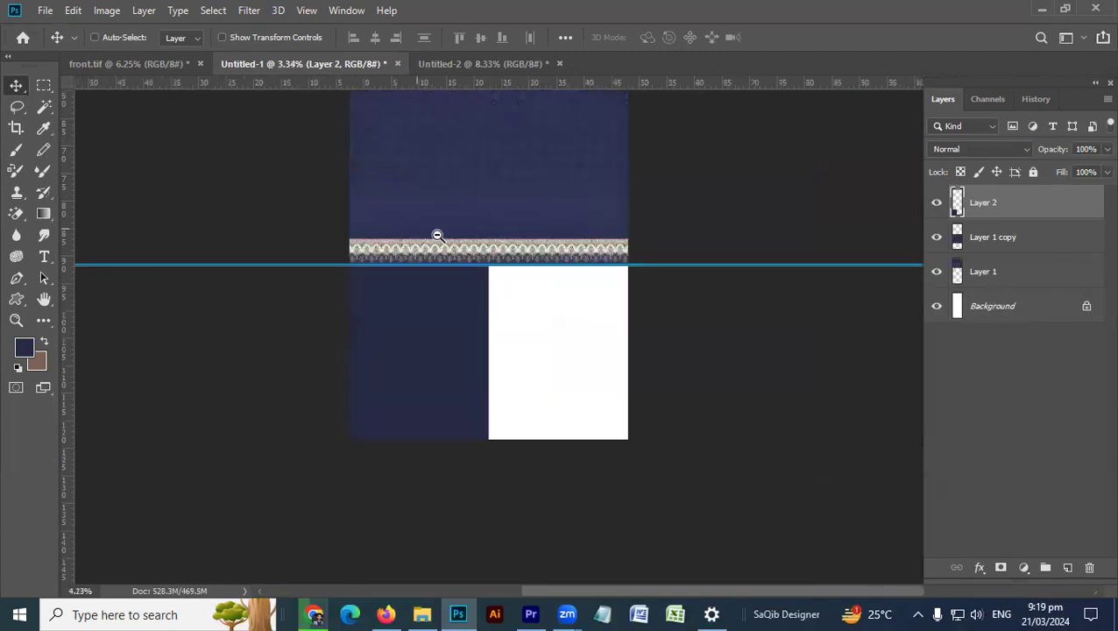
pyautogui.scroll(-2, 482, 235)
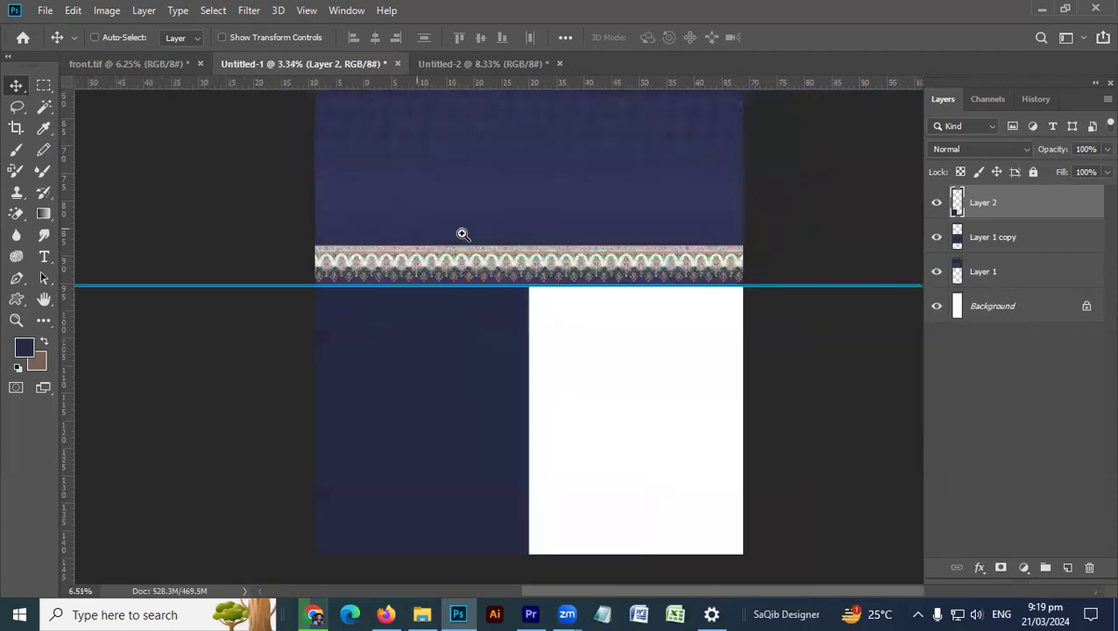
pyautogui.scroll(-1, 427, 232)
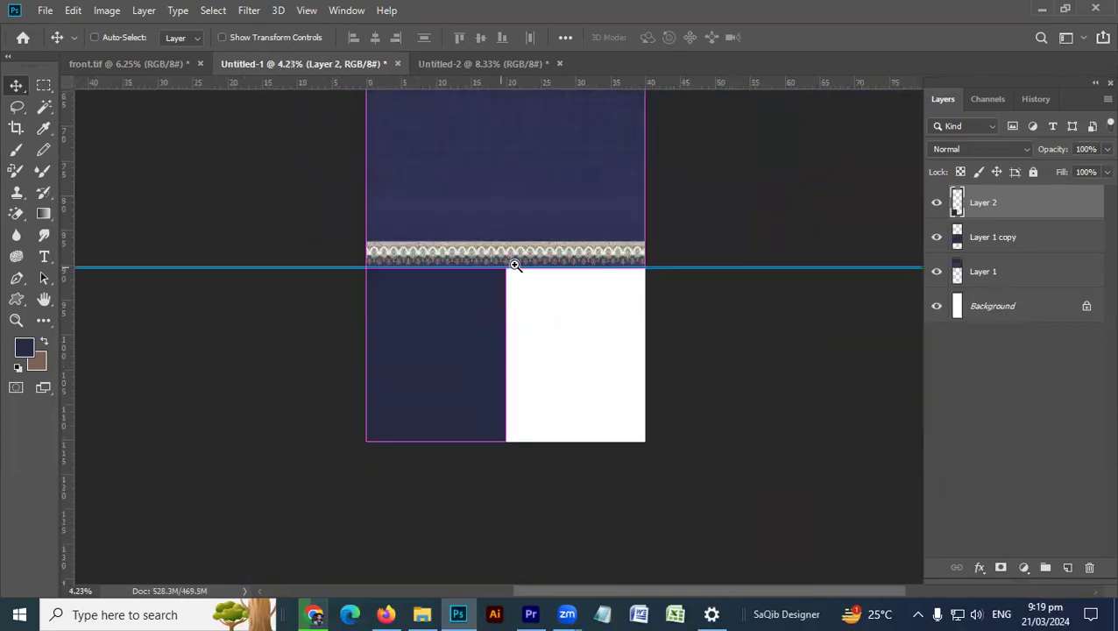
# Duplicate the navy rectangle within Layer 2 as a horizontally flipped copy filling the white half beside it, and clear the selection
pyautogui.scroll(1, 511, 262)
pyautogui.hotkey('ctrl', 't')
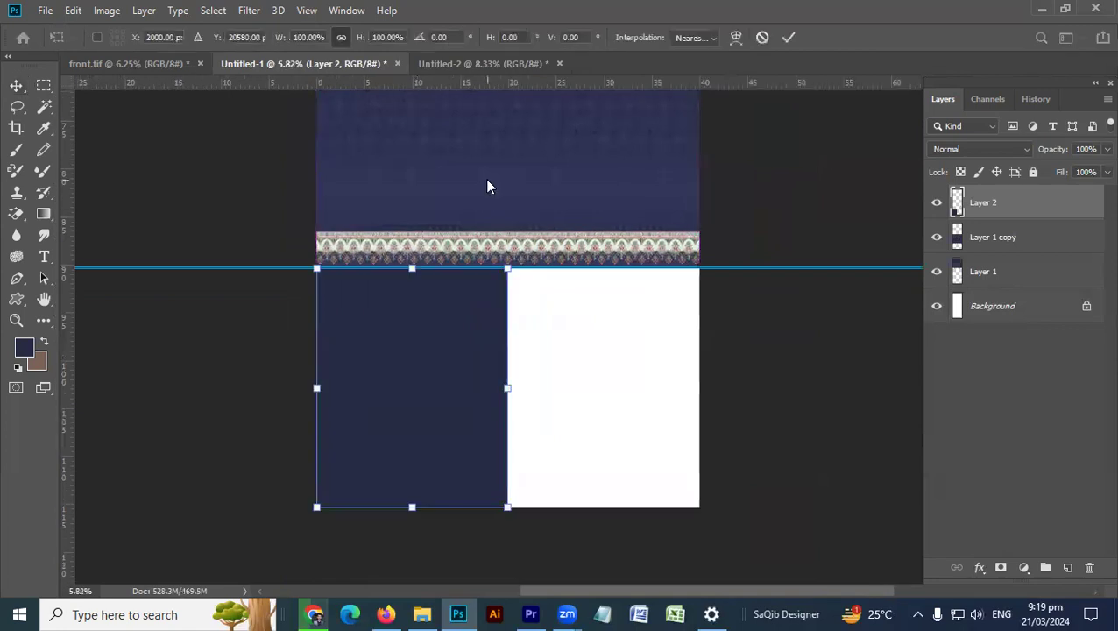
pyautogui.press('Return')
pyautogui.hotkey('ctrl', 'a')
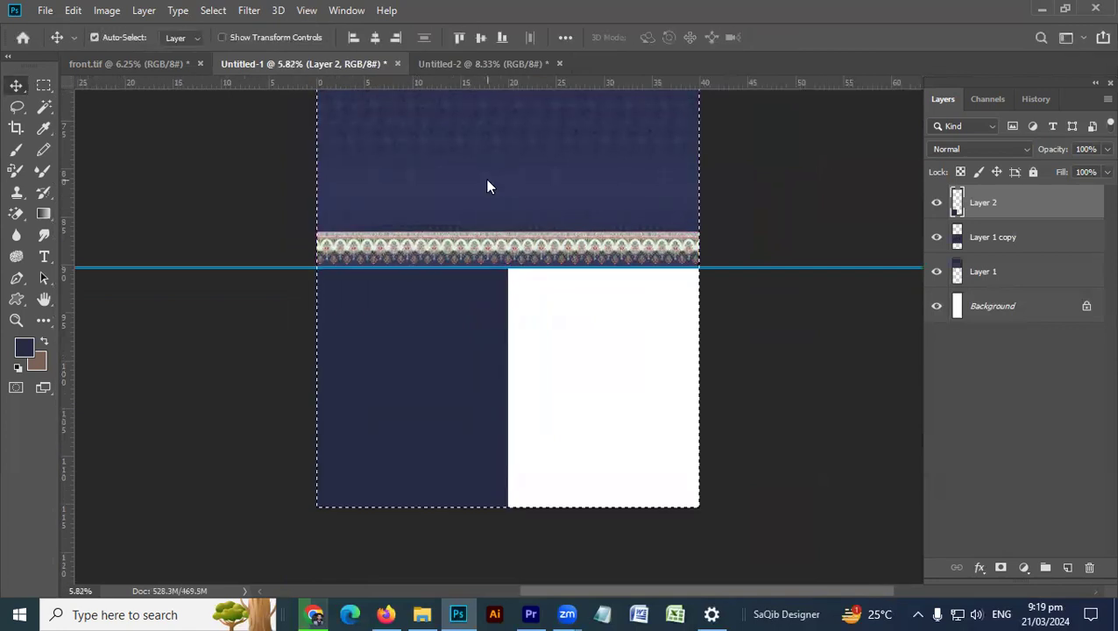
pyautogui.hotkey('alt', 'e')
pyautogui.press('a')
pyautogui.hotkey('alt', 'h')
pyautogui.hotkey('ctrl', 'd')
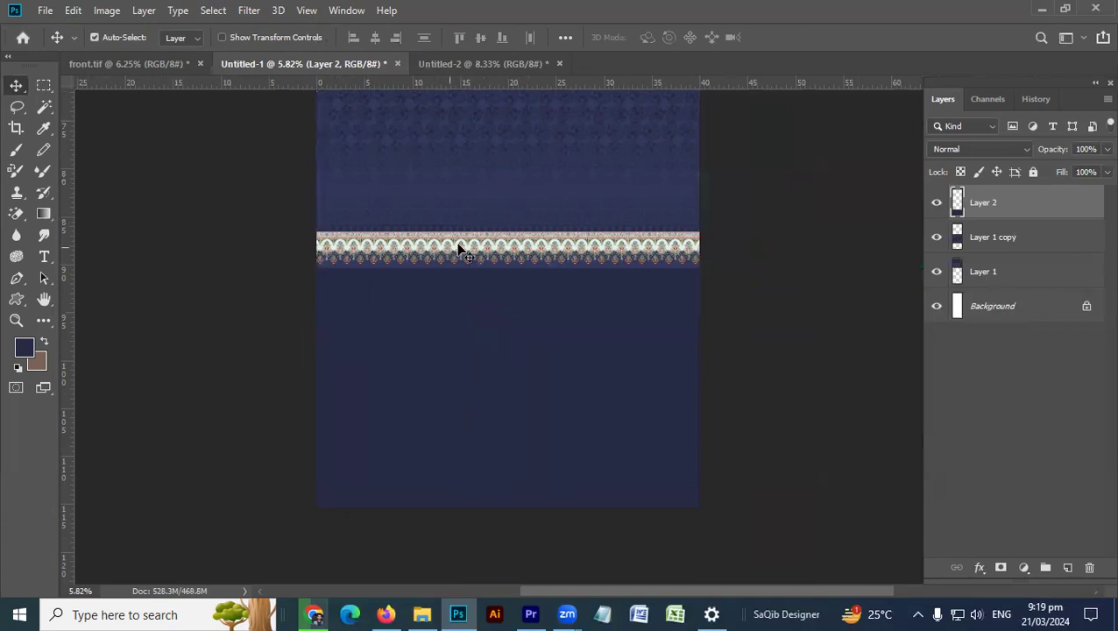
# Inspect the gaps between the panels, show the guides and select the second panel's artwork on Layer 1 copy
pyautogui.moveTo(480, 212); pyautogui.dragTo(479, 366)
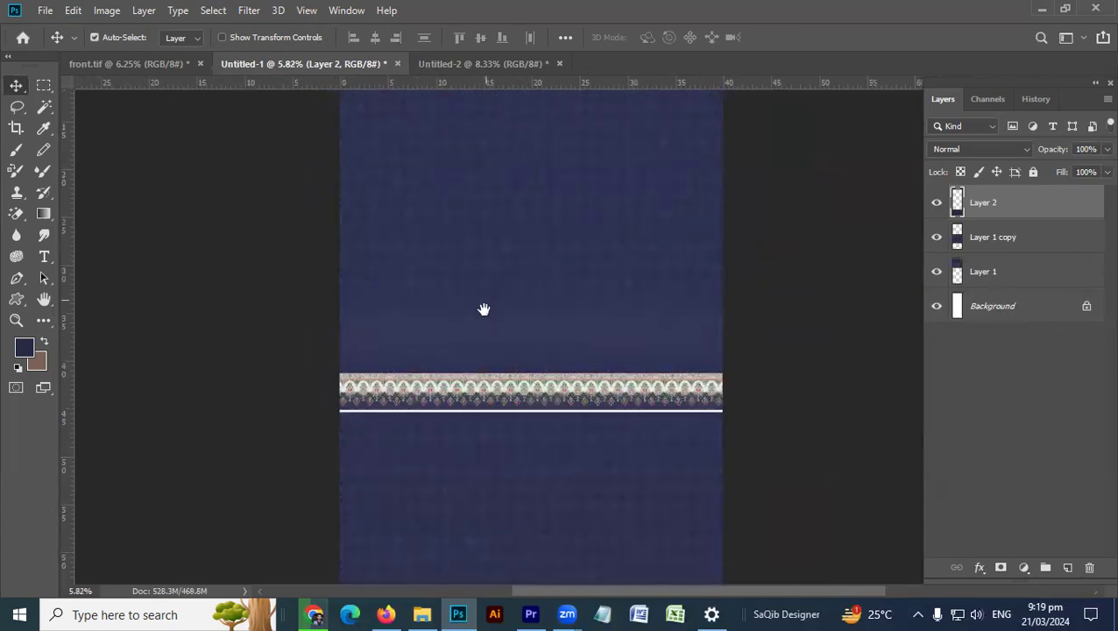
pyautogui.moveTo(482, 309); pyautogui.dragTo(476, 460)
pyautogui.moveTo(464, 259); pyautogui.dragTo(464, 252)
pyautogui.moveTo(476, 330); pyautogui.dragTo(477, 171)
pyautogui.hotkey('ctrl', ';')
pyautogui.moveTo(373, 418); pyautogui.dragTo(280, 333)
pyautogui.keyDown('ctrl'); pyautogui.click(448, 410); pyautogui.keyUp('ctrl')
pyautogui.moveTo(281, 333); pyautogui.dragTo(342, 371)
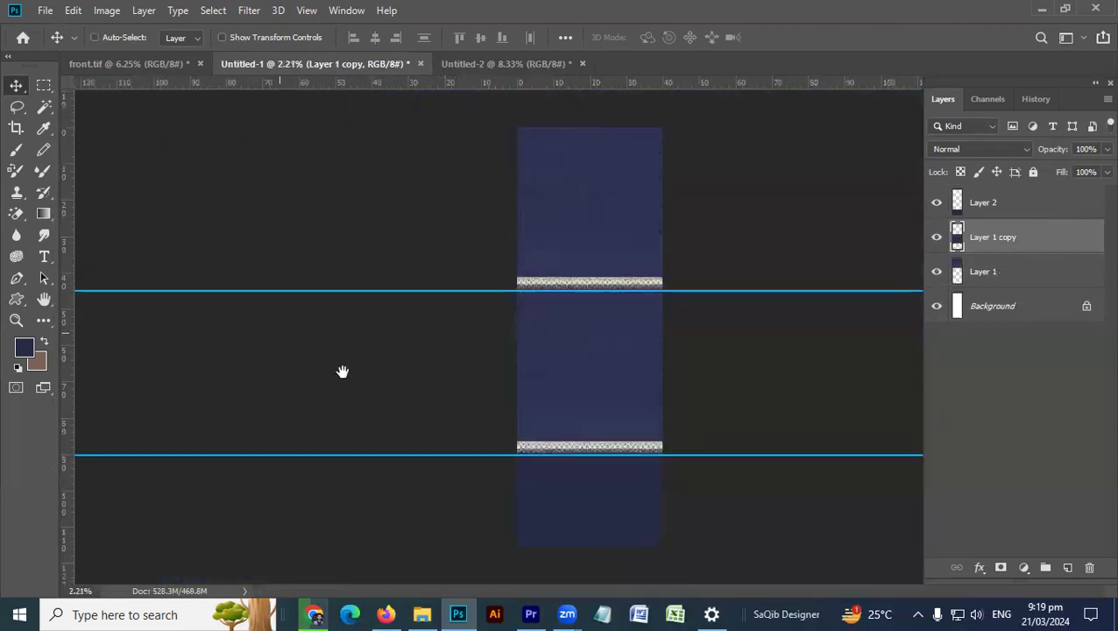
# Examine the second panel's pattern, the white gap below its ornamental border and the plain navy area at the document's bottom
pyautogui.moveTo(489, 456); pyautogui.dragTo(612, 389)
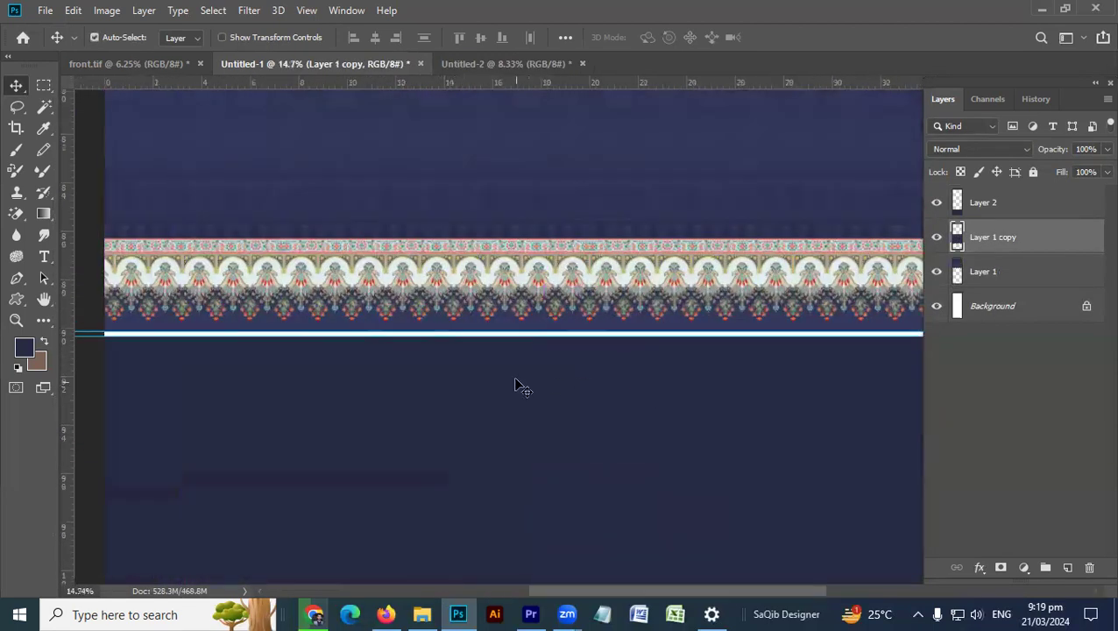
pyautogui.moveTo(516, 383); pyautogui.dragTo(542, 431)
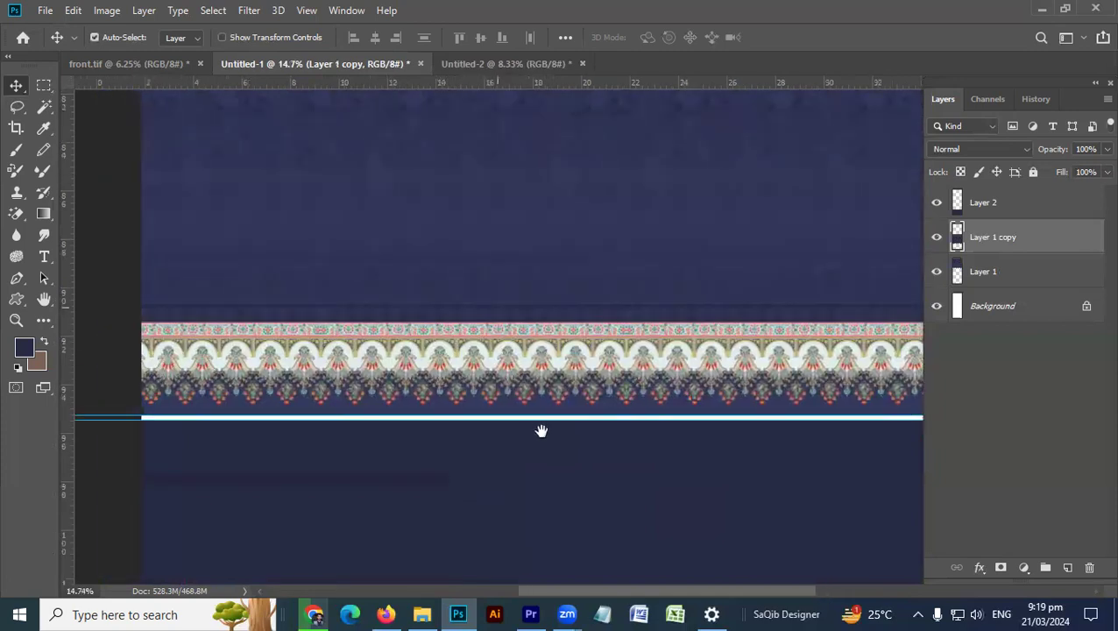
pyautogui.moveTo(369, 348); pyautogui.dragTo(392, 403)
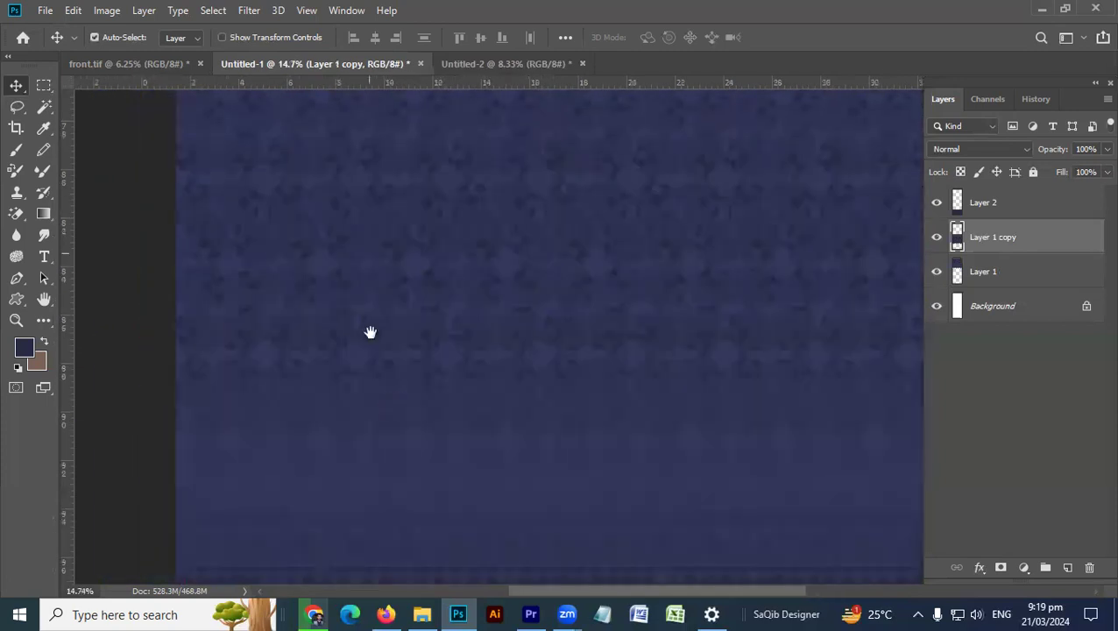
pyautogui.click(279, 10)
pyautogui.moveTo(570, 437); pyautogui.dragTo(594, 257)
pyautogui.moveTo(582, 517); pyautogui.dragTo(541, 427)
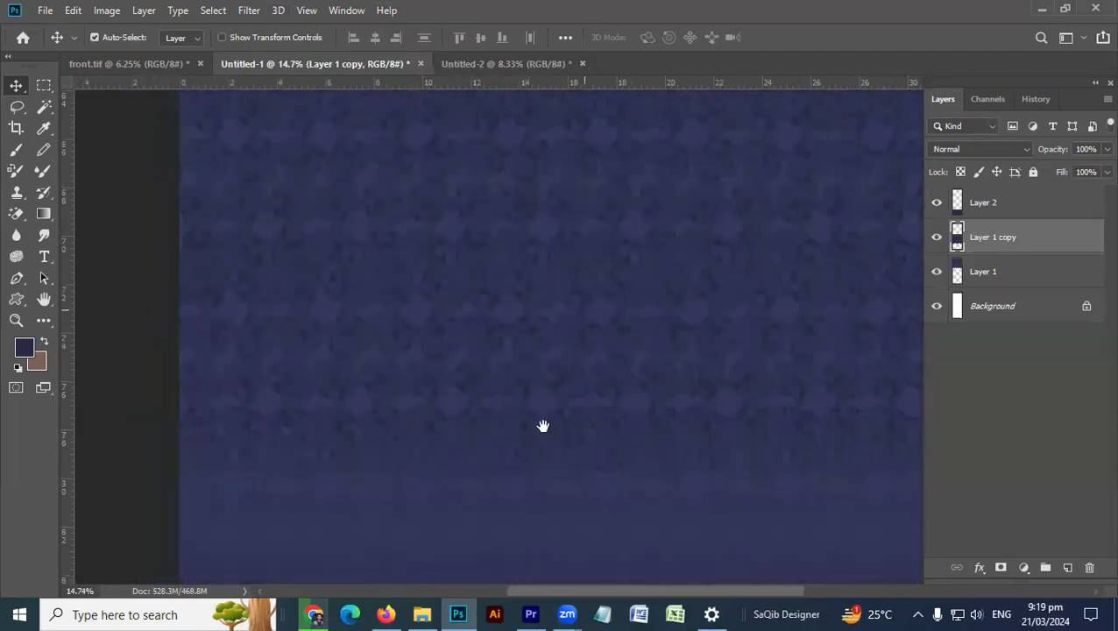
pyautogui.moveTo(488, 466); pyautogui.dragTo(509, 297)
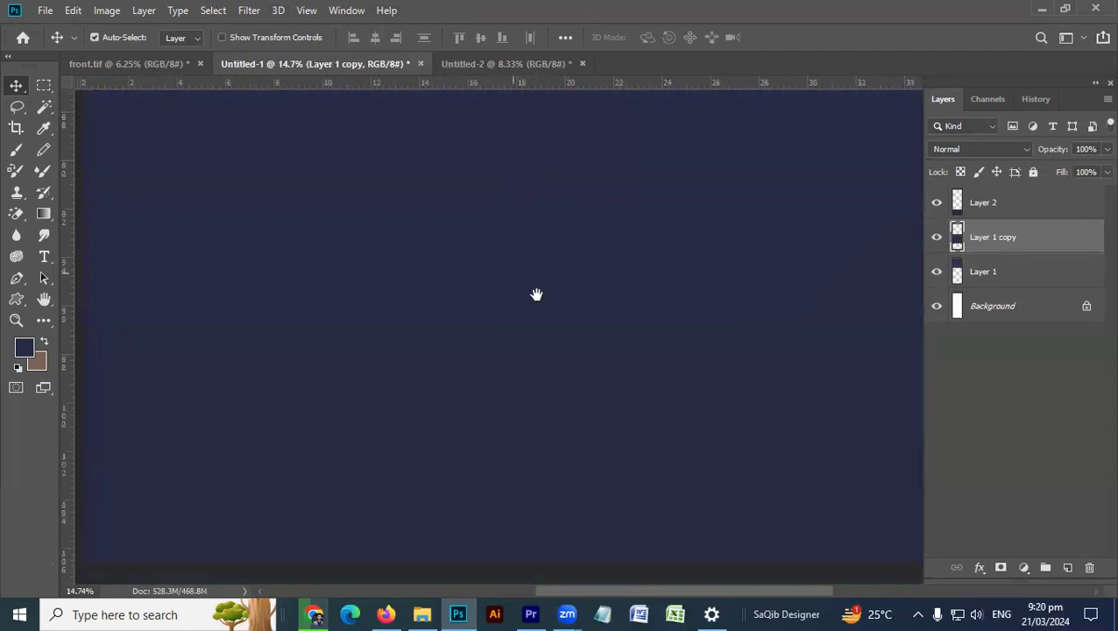
pyautogui.scroll(-5, 565, 331)
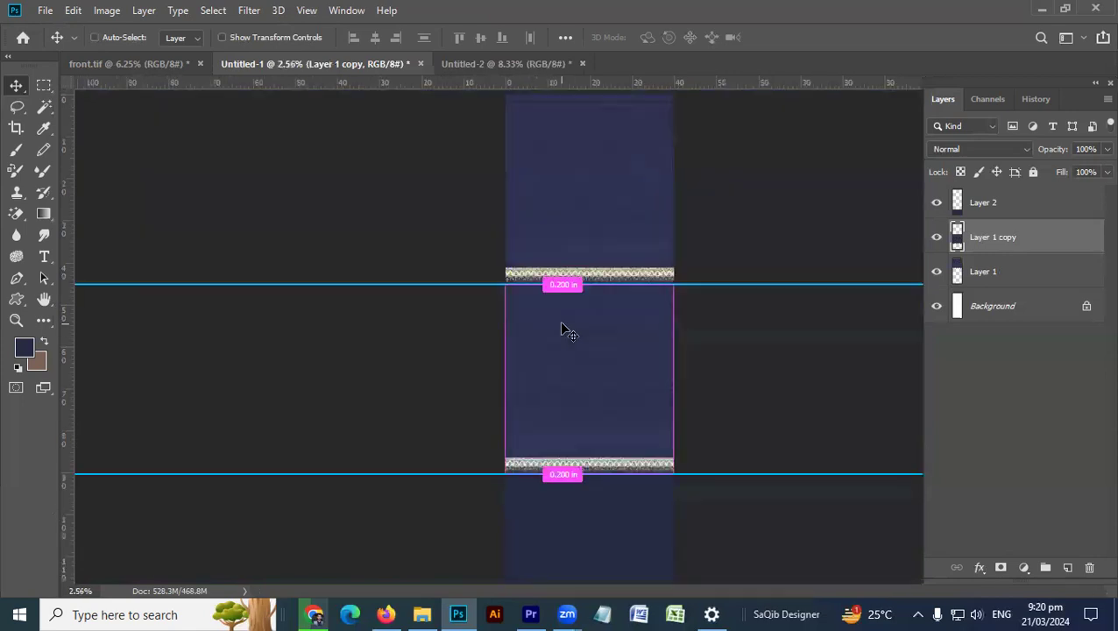